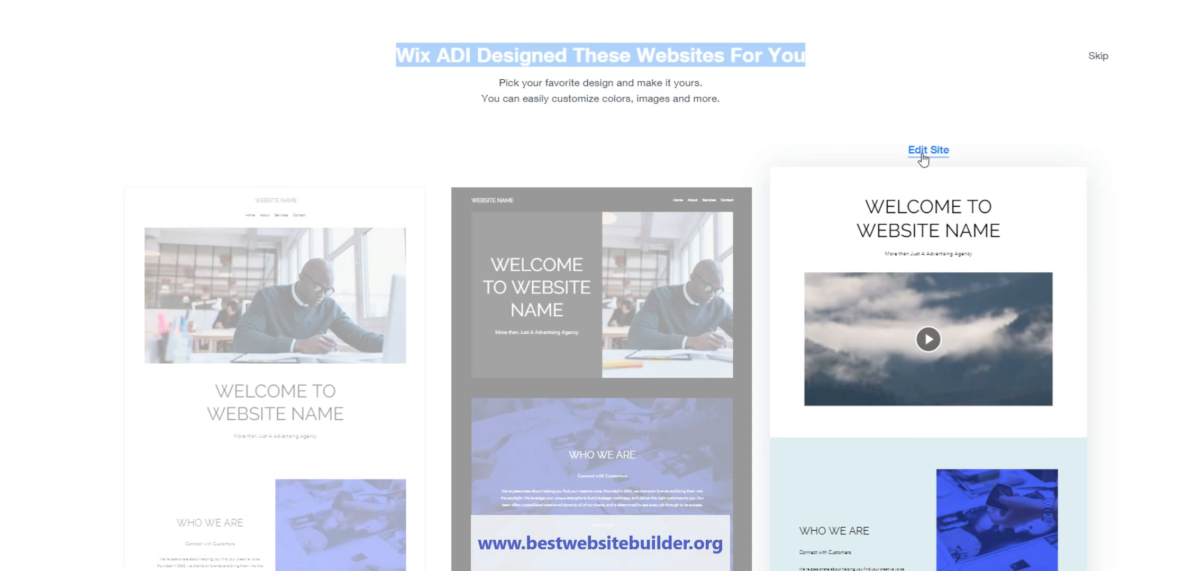
Step: Open the suggested site design with a video below its welcome heading for editing
click(929, 335)
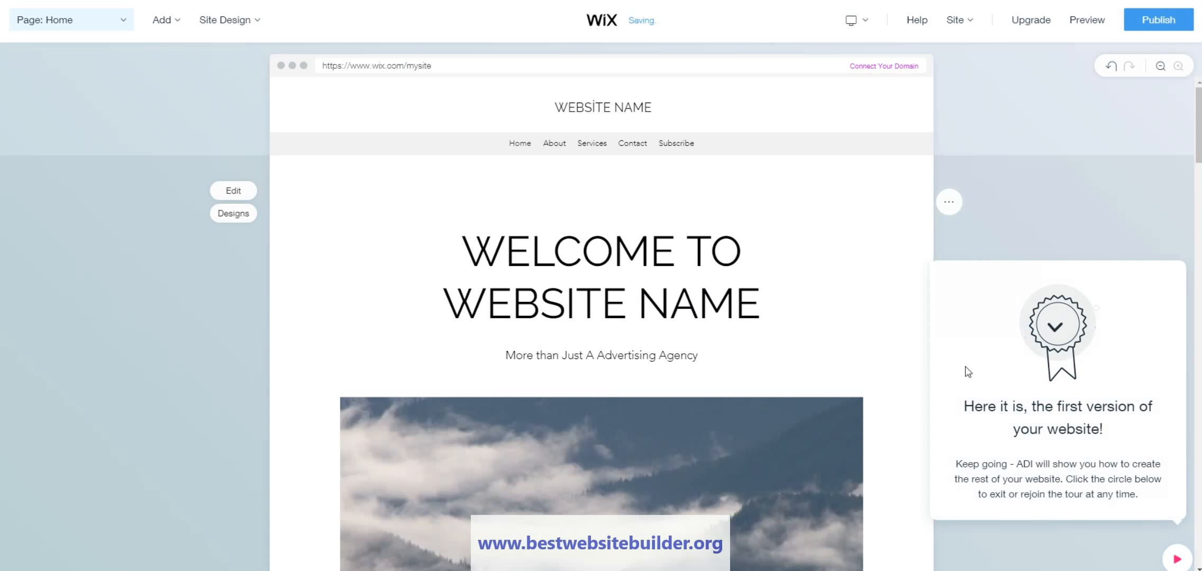
drag(960, 408, 1121, 434)
click(1121, 434)
click(970, 406)
drag(971, 409, 1079, 448)
click(1040, 421)
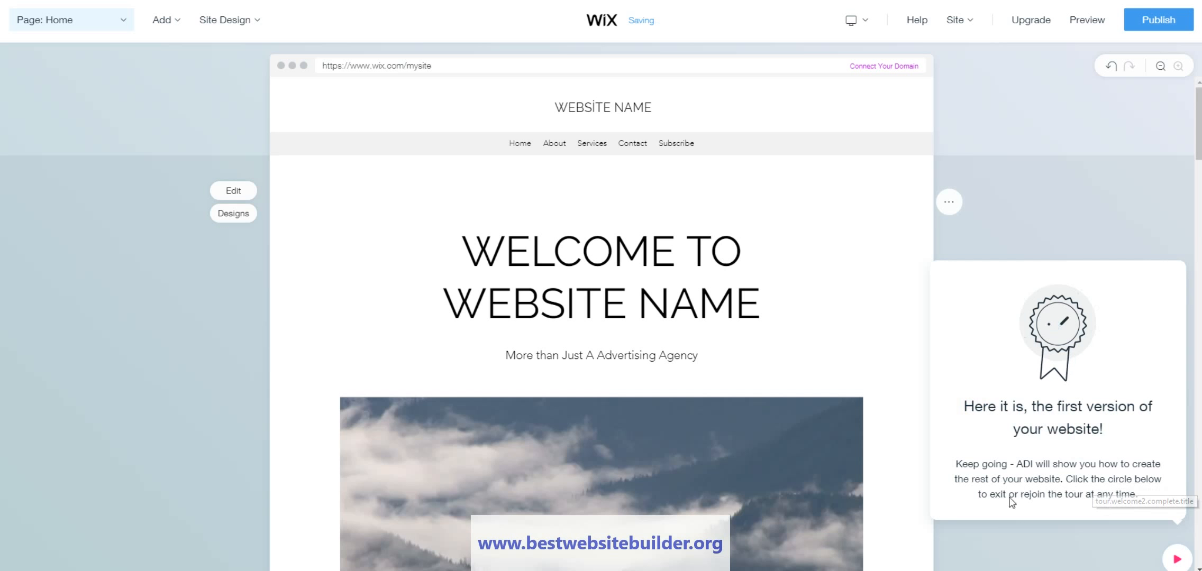
Step: Review the What's Next guide, from Site Essentials to Get Found on Google, and close it
click(1166, 562)
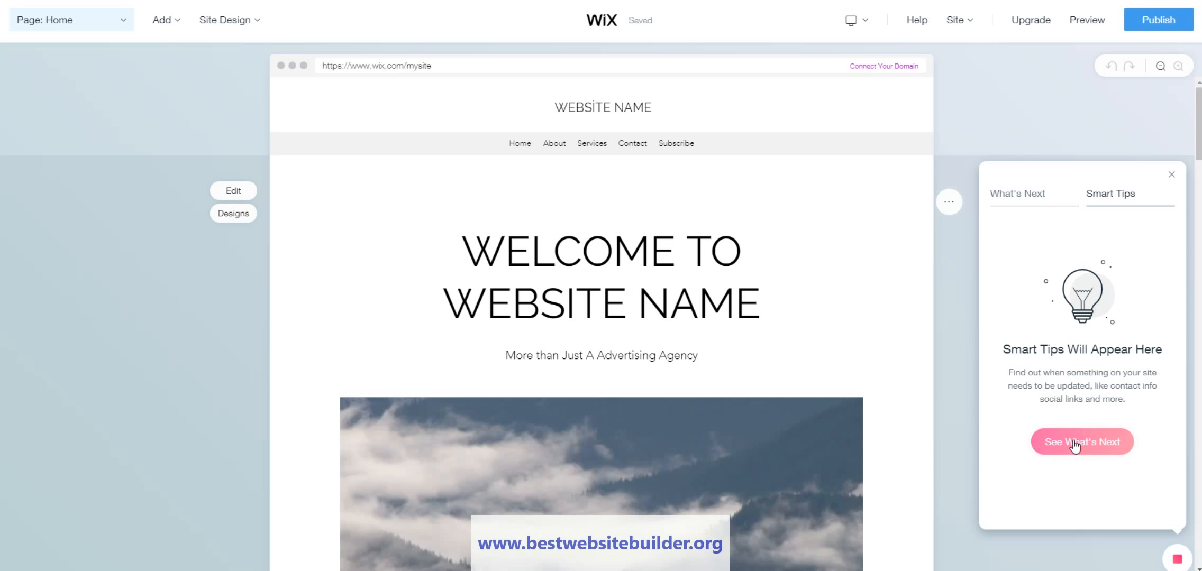
click(1016, 195)
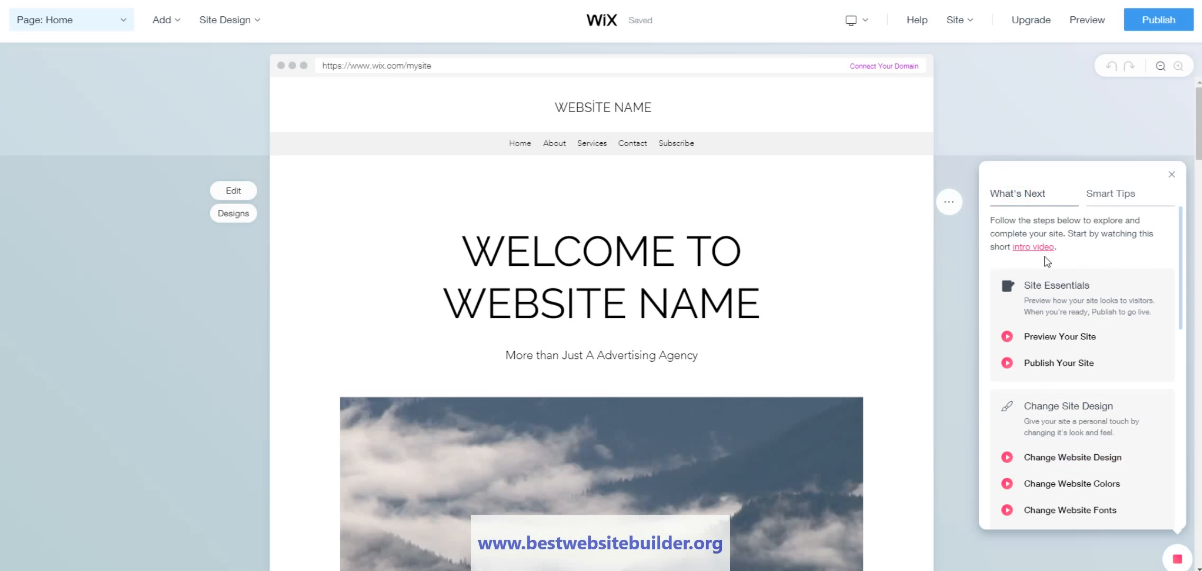
scroll(1142, 325, down, 3)
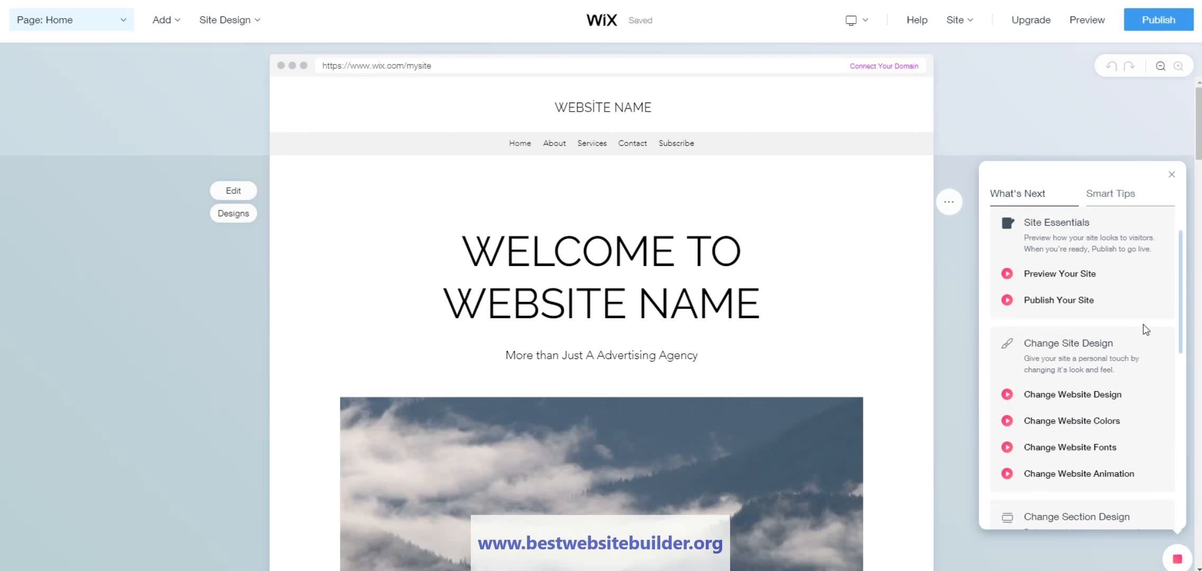
scroll(1142, 344, down, 2)
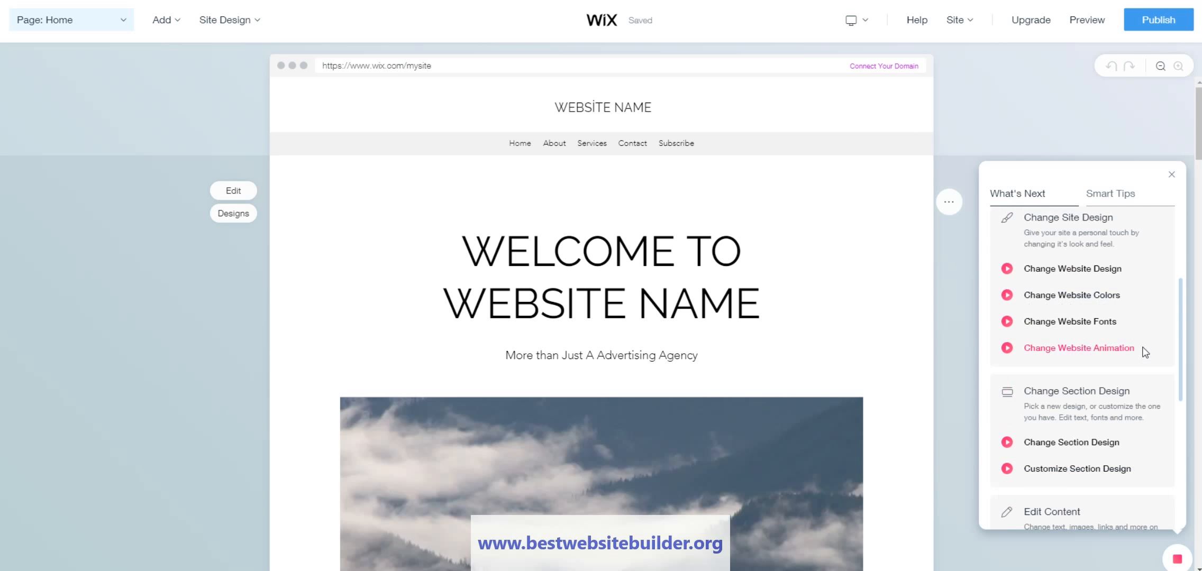
scroll(1132, 391, down, 3)
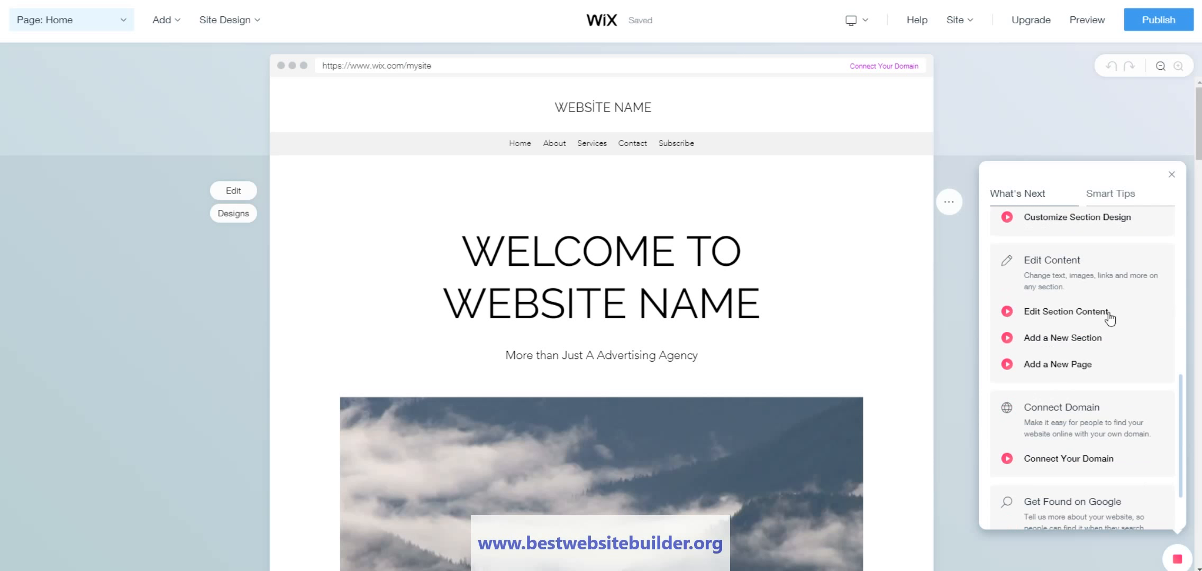
scroll(1126, 356, down, 2)
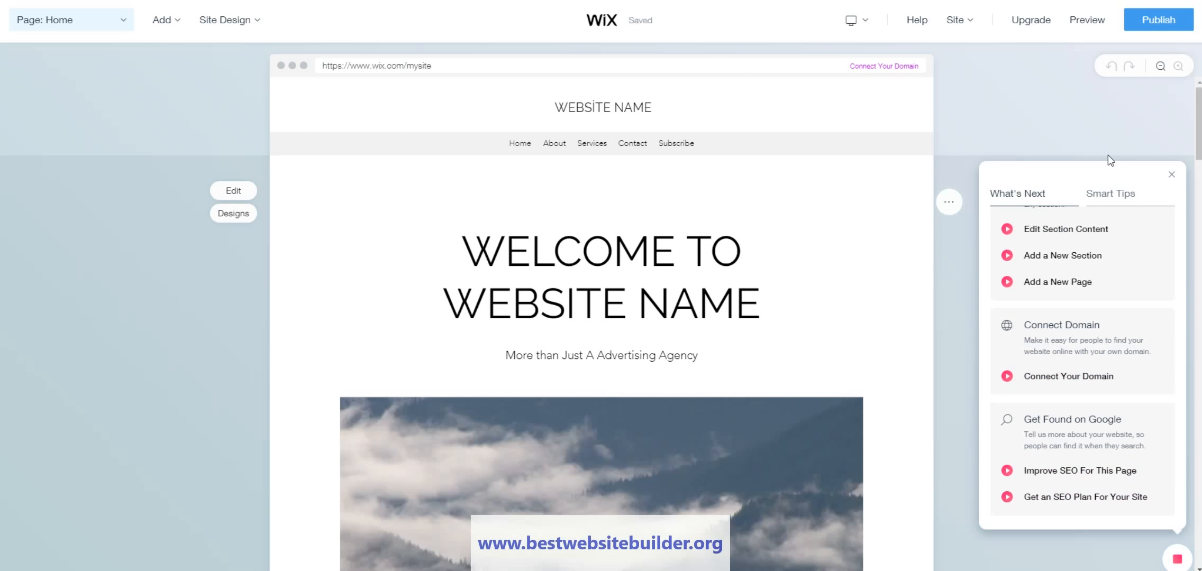
click(1172, 175)
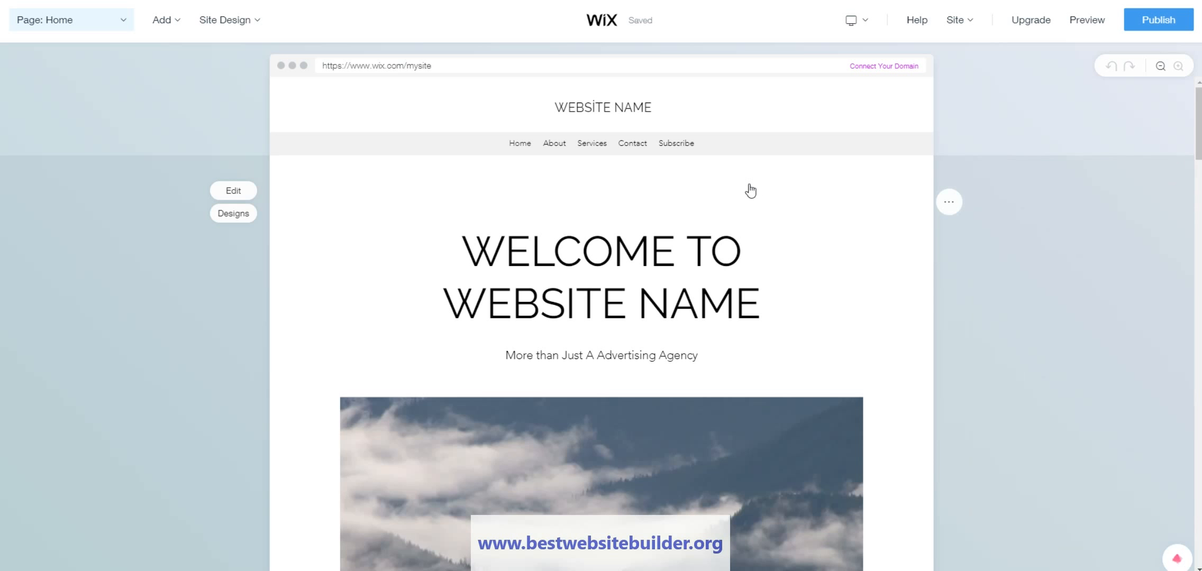
Step: Look through the generated home page, from the welcome section to the contact form
scroll(699, 201, down, 10)
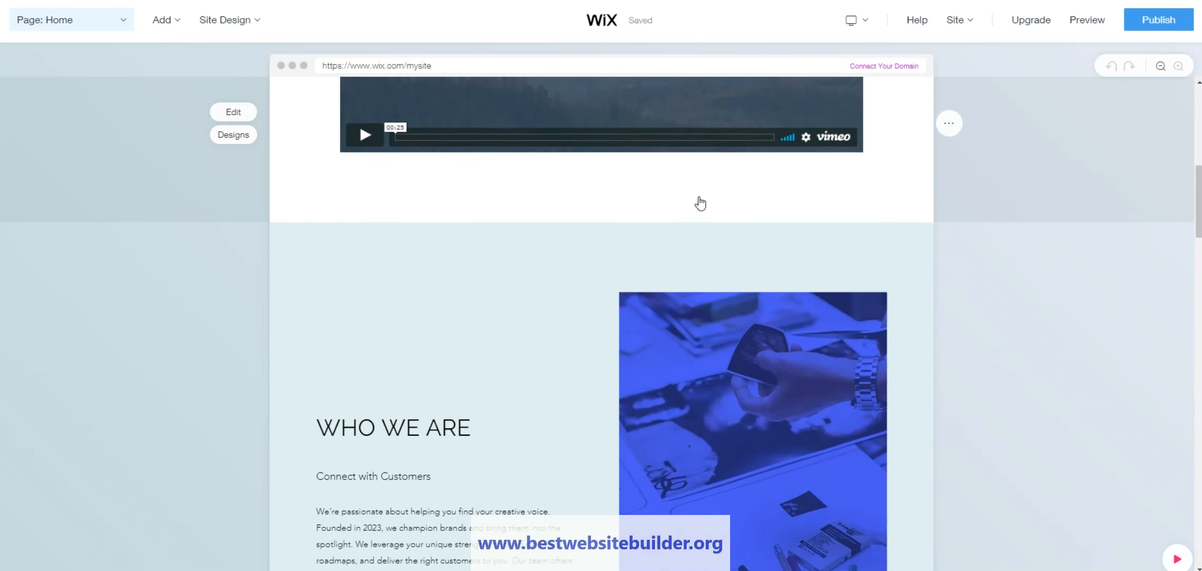
scroll(701, 204, down, 5)
scroll(641, 259, down, 6)
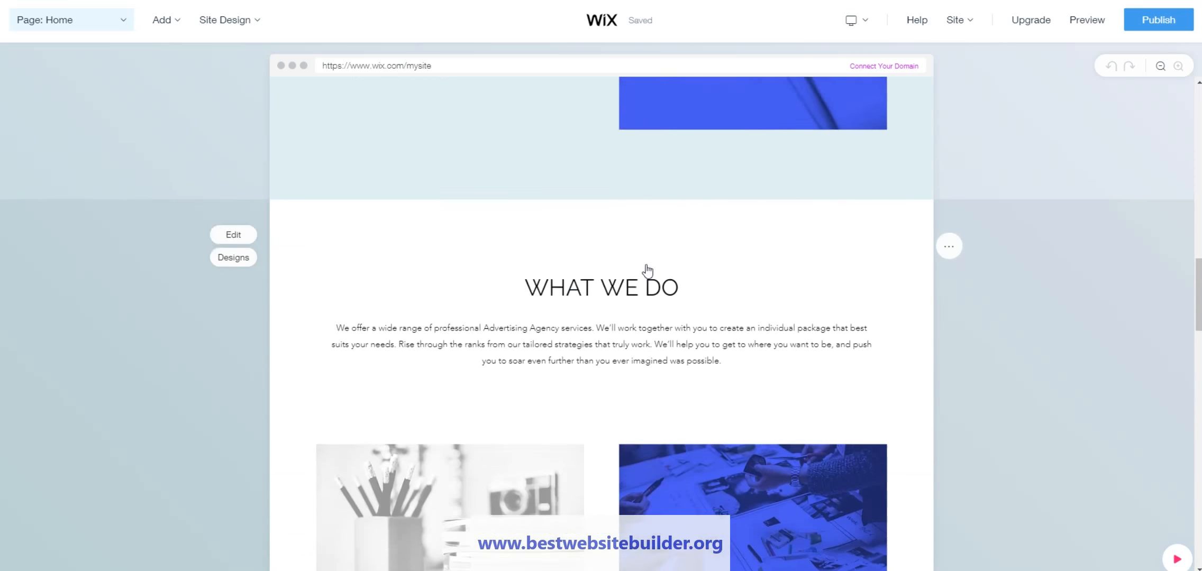
scroll(647, 271, down, 10)
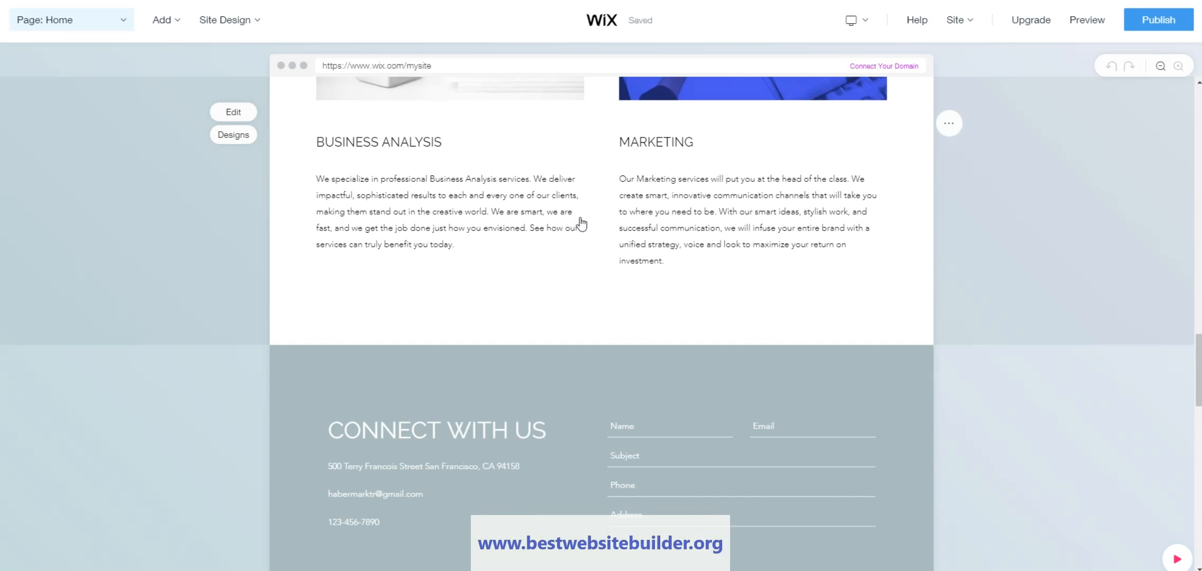
scroll(824, 432, down, 8)
scroll(871, 434, up, 15)
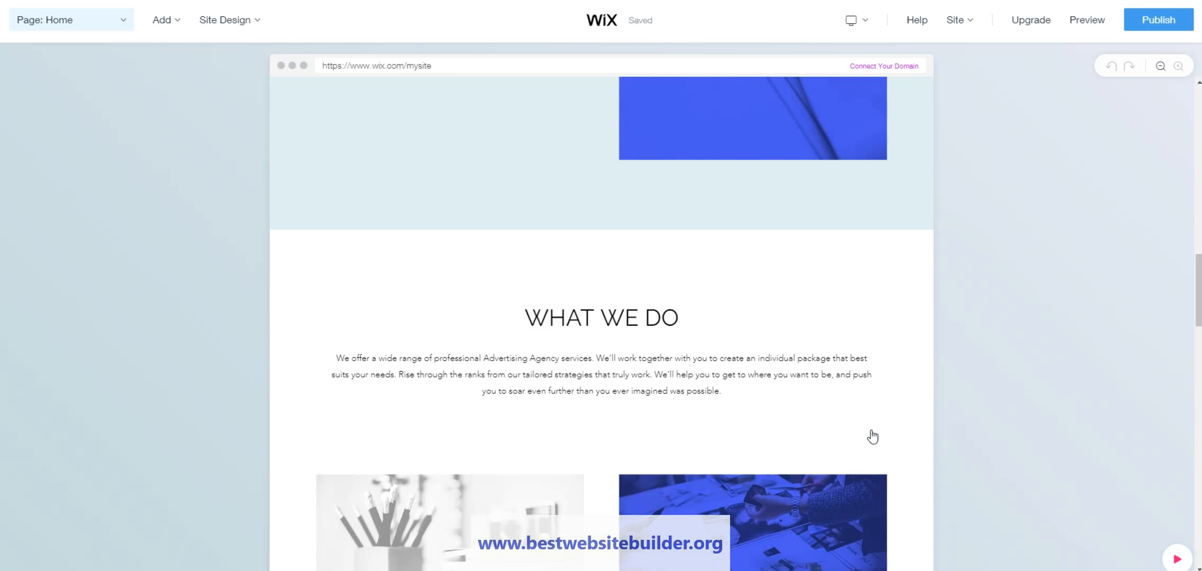
scroll(871, 435, up, 8)
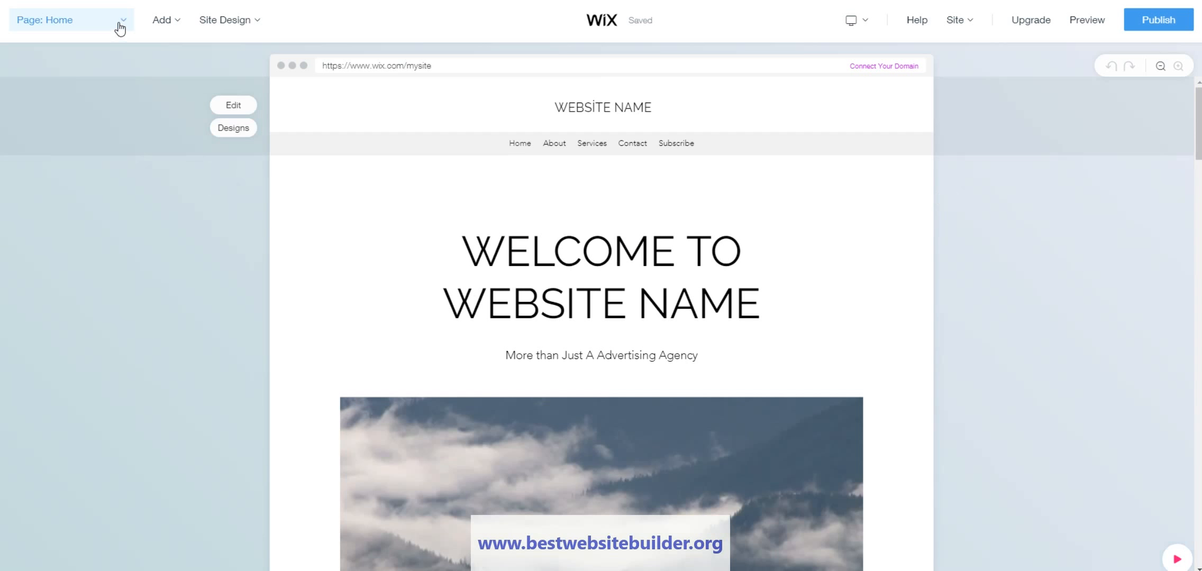
Step: In the Home page's SEO settings, change the page URL to homepage and return to the site
click(120, 27)
click(196, 95)
click(212, 140)
click(306, 153)
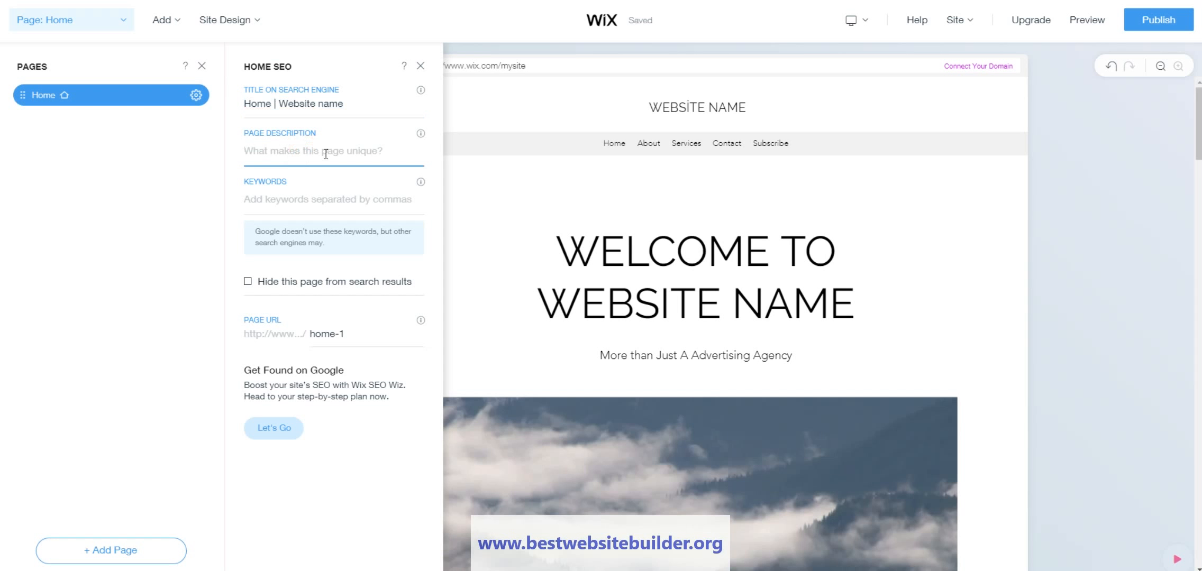
click(290, 196)
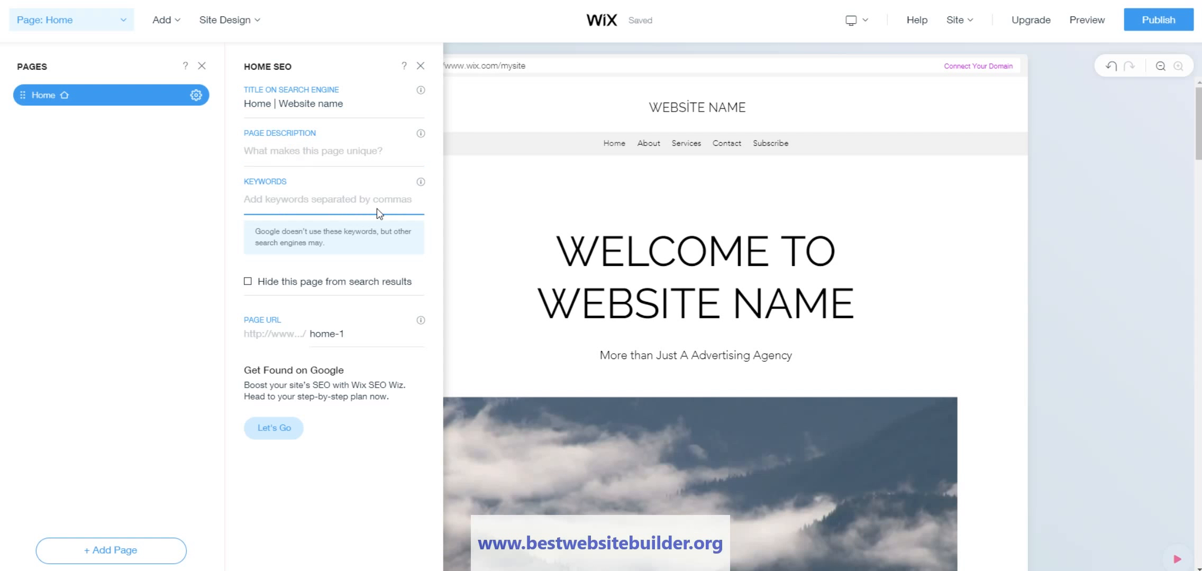
click(340, 335)
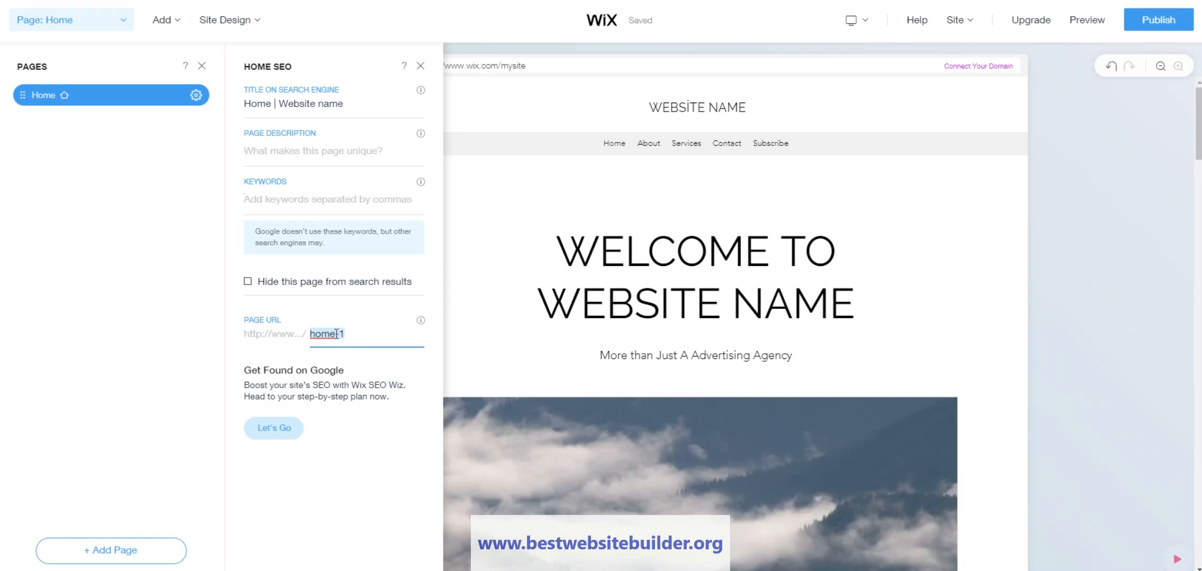
text(hom)
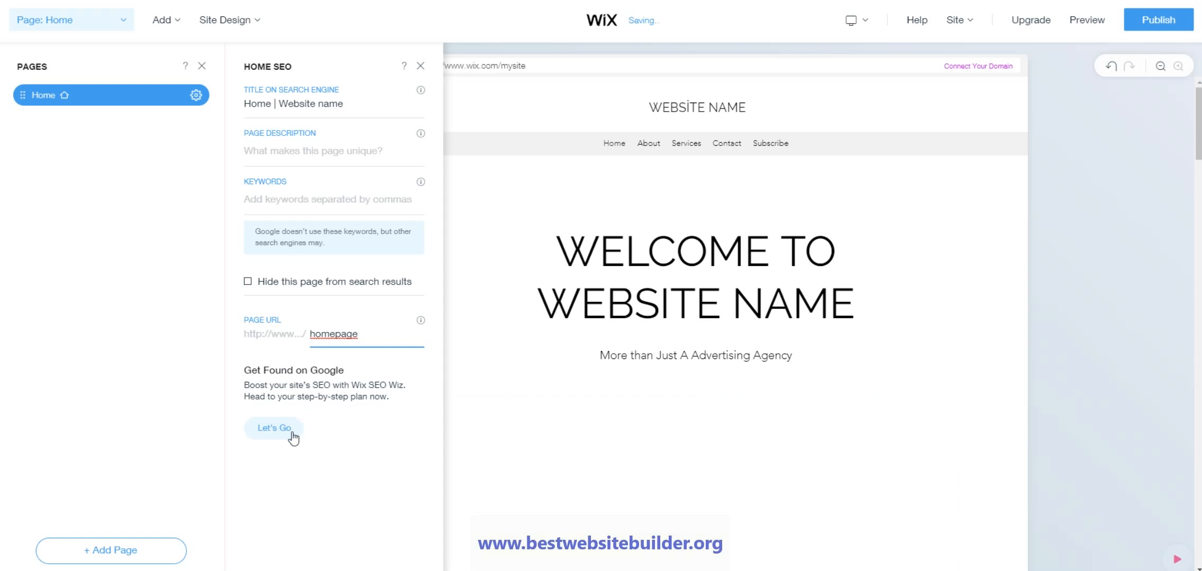
click(420, 65)
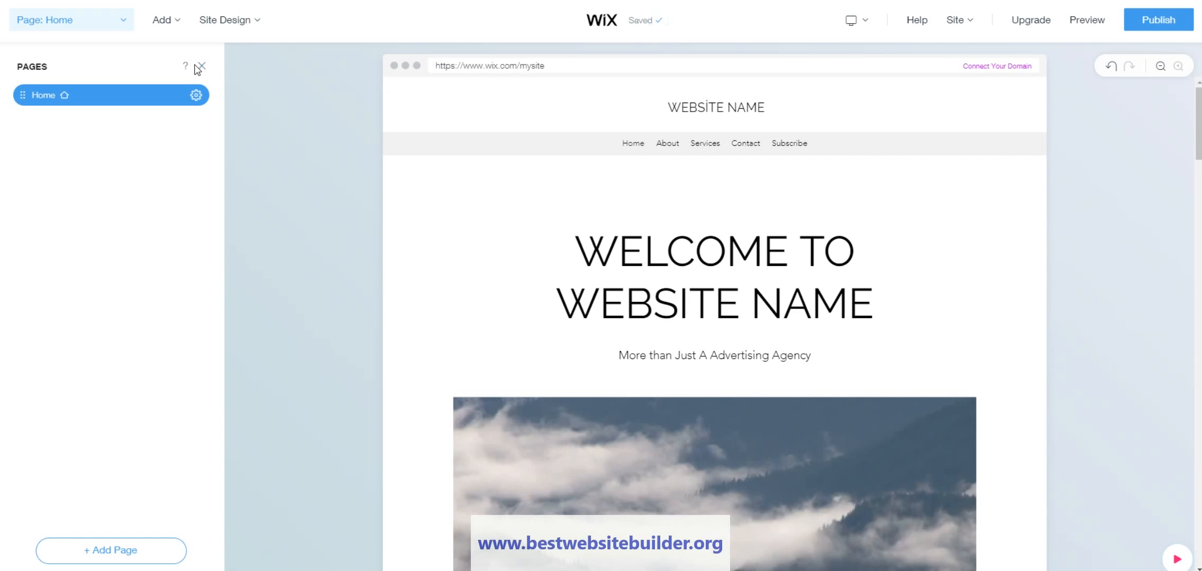
click(201, 67)
Step: Set the site animation type to Float and check the available page transitions
mouse_move(226, 20)
click(225, 123)
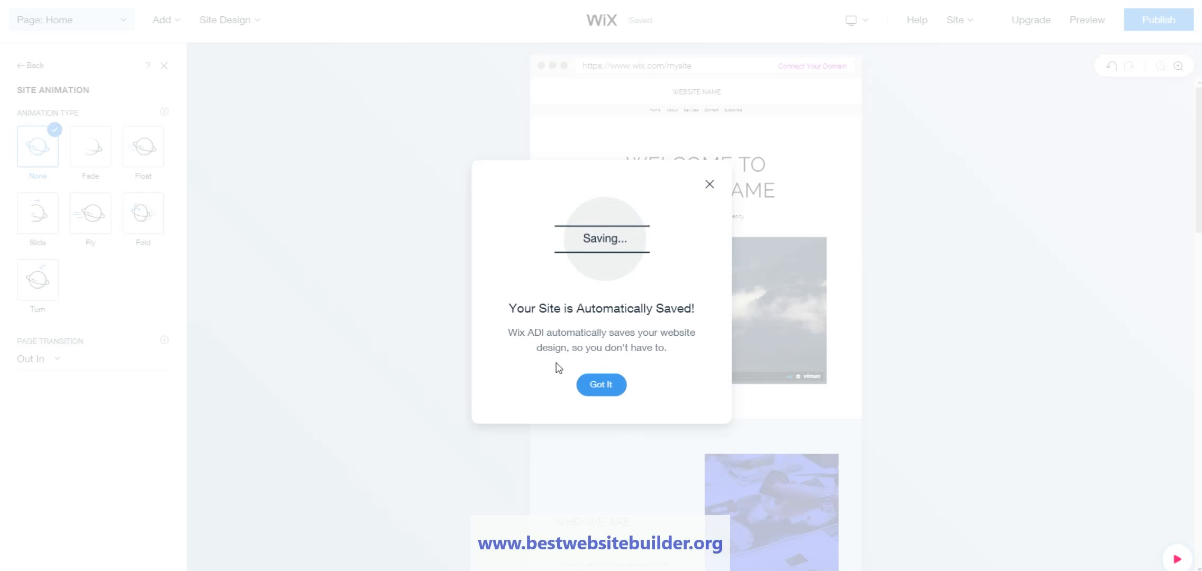
click(601, 384)
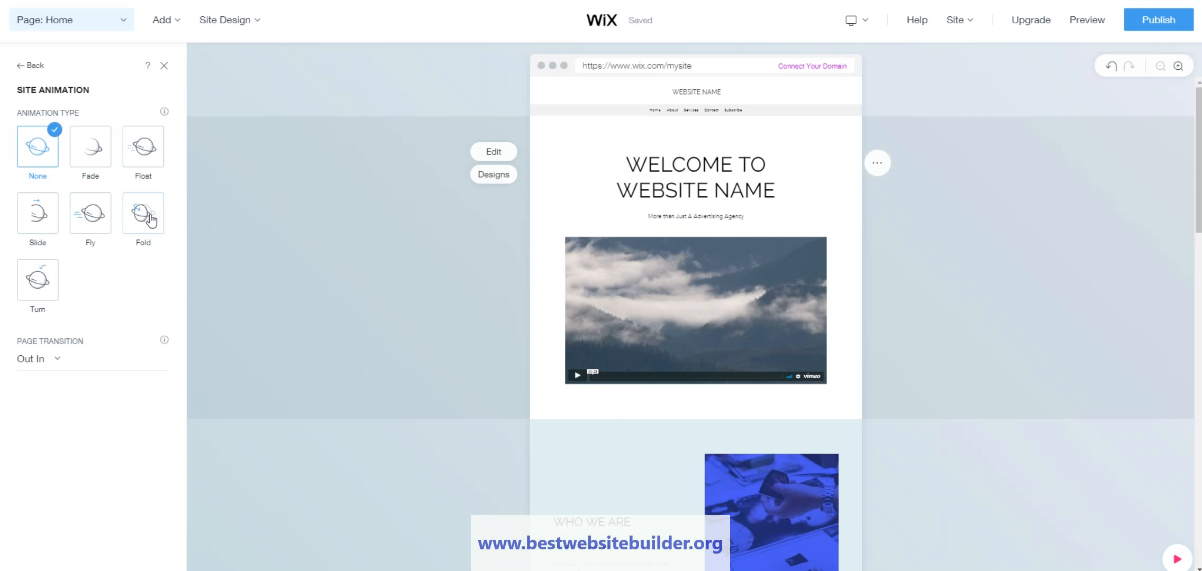
click(130, 150)
click(50, 358)
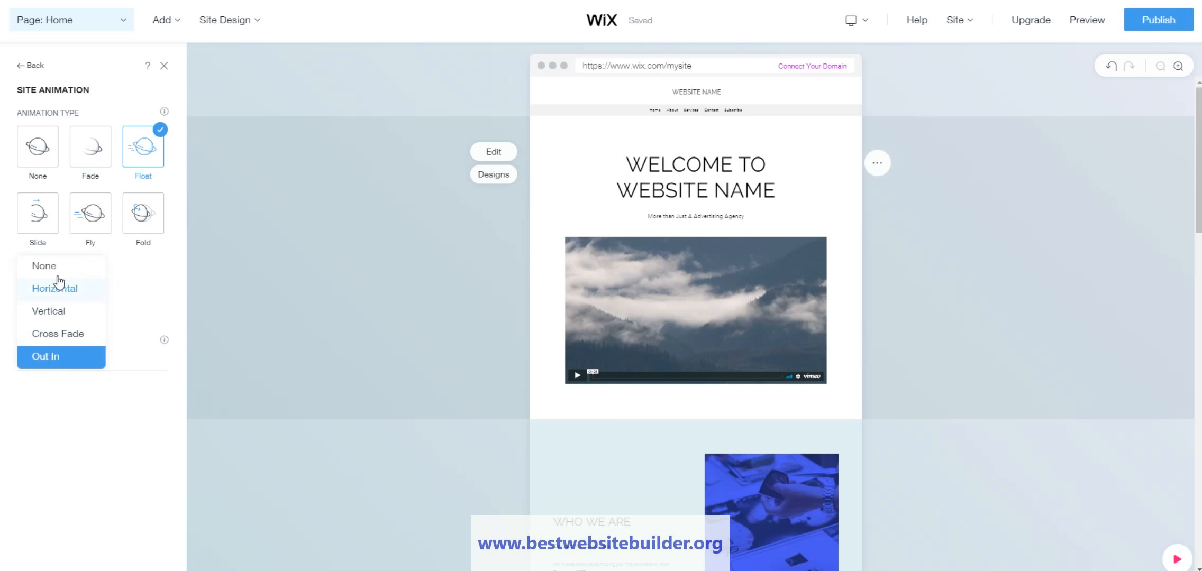
click(123, 403)
click(163, 65)
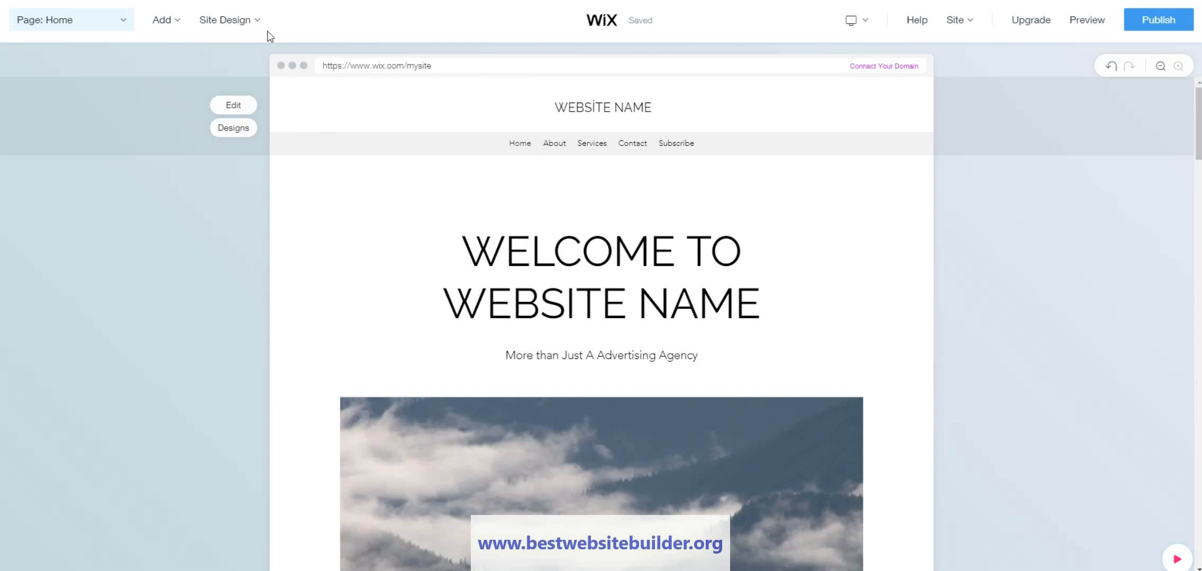
Step: Open the site theme gallery and browse the first themes
mouse_move(250, 27)
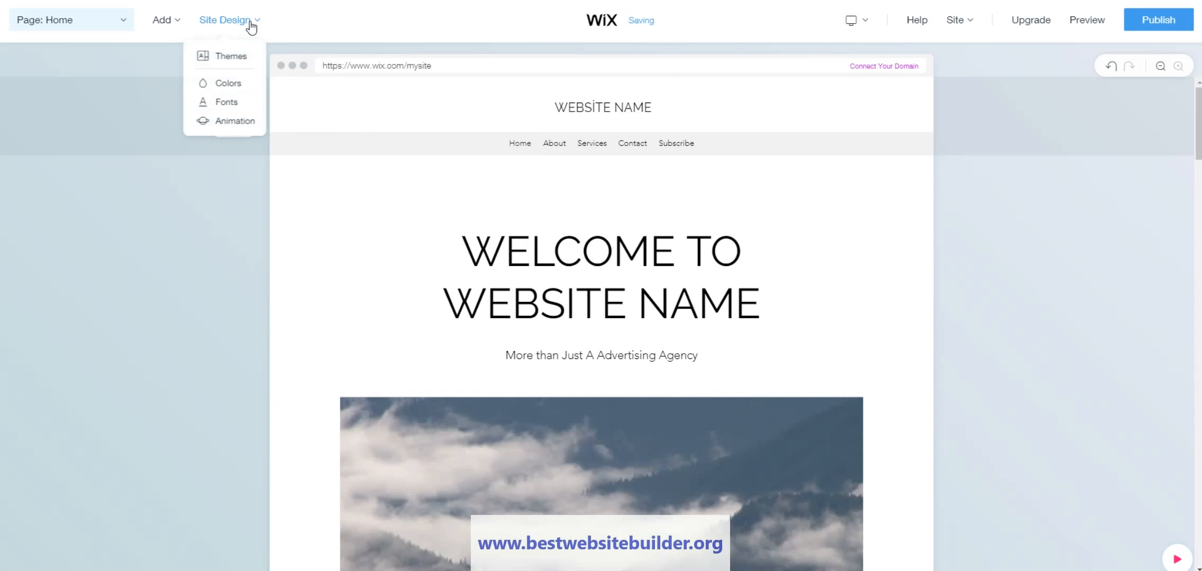
click(229, 59)
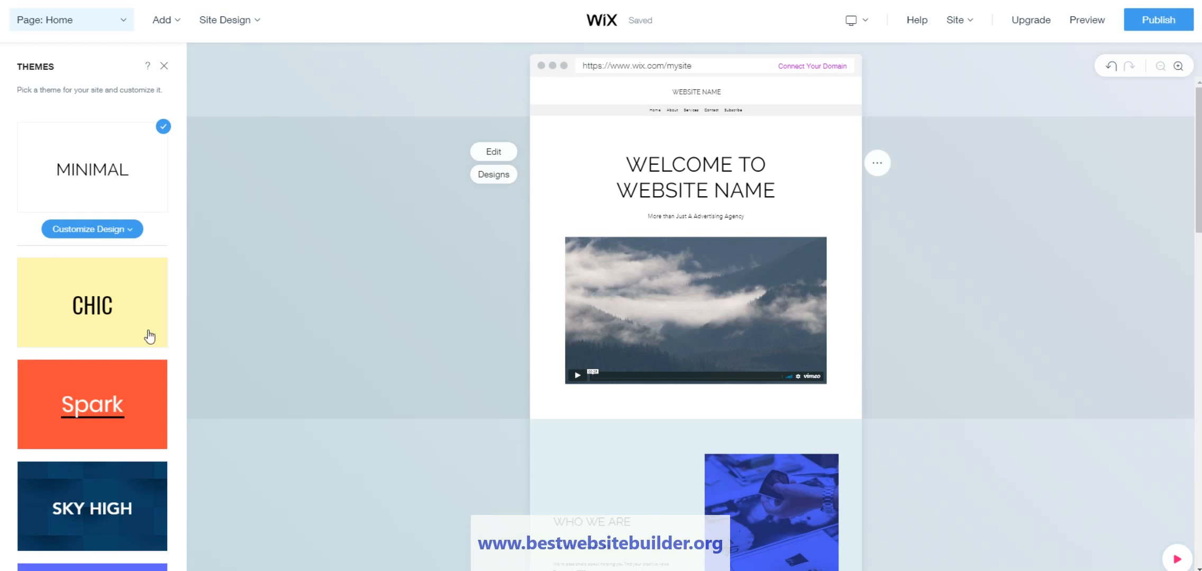
scroll(106, 318, down, 1)
scroll(106, 318, down, 1)
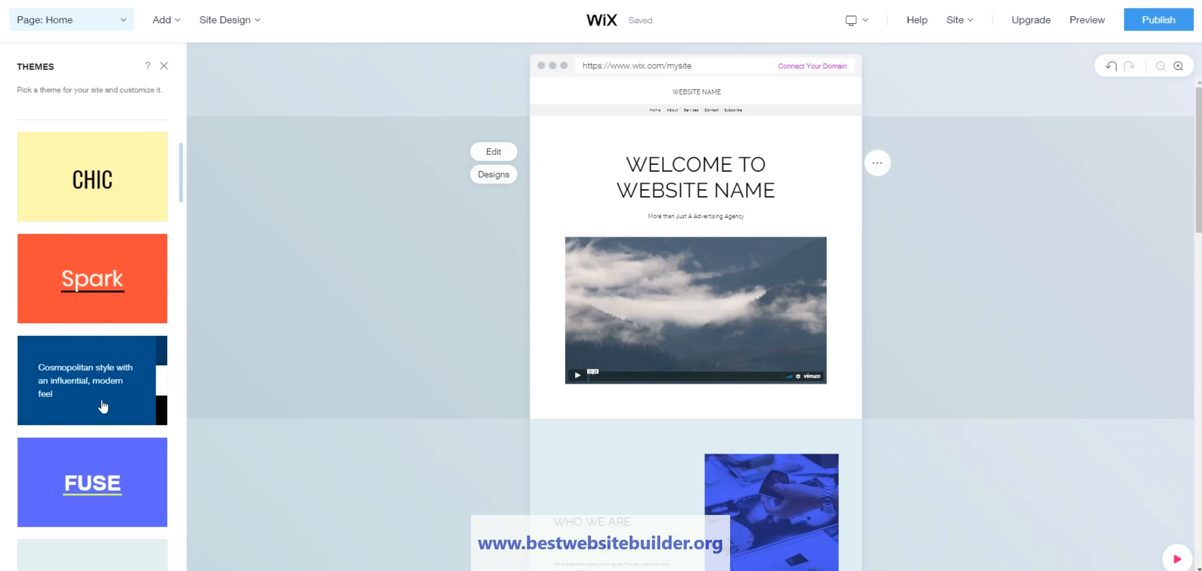
Step: Apply the Spark theme to the site and look at the restyled page
click(138, 305)
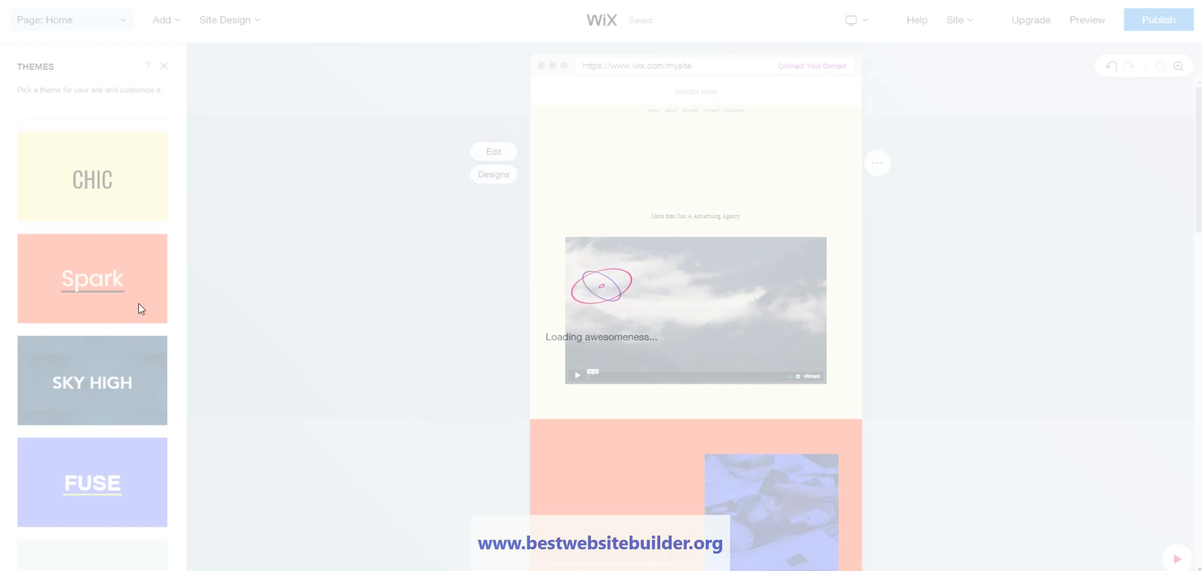
scroll(704, 265, down, 2)
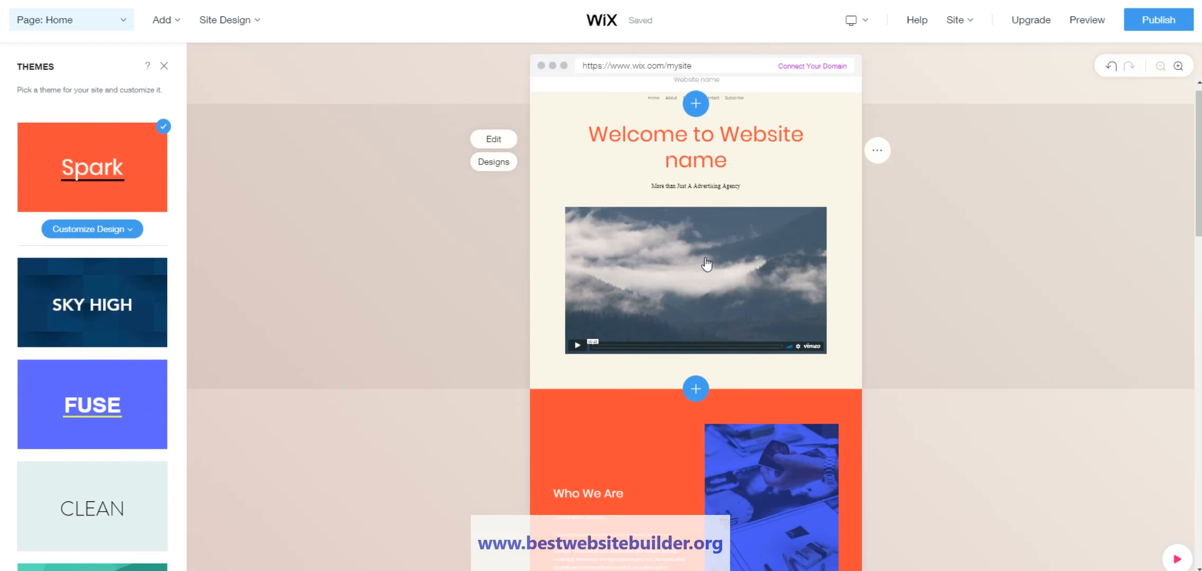
scroll(703, 265, up, 2)
Step: Find the Midnight theme in the gallery and apply it to the site
scroll(93, 317, down, 10)
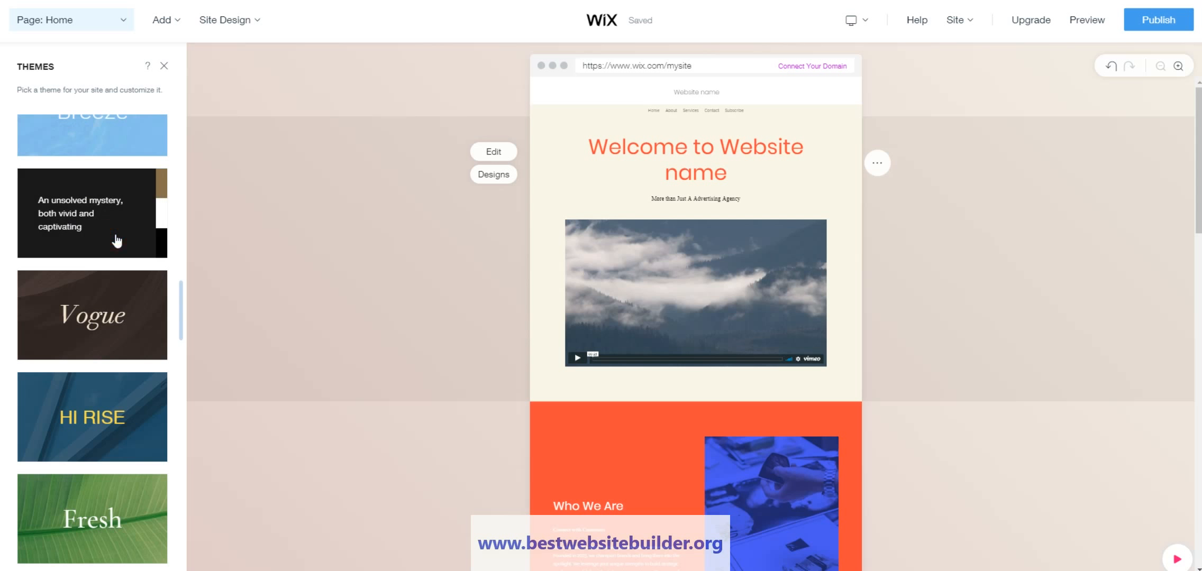
click(115, 236)
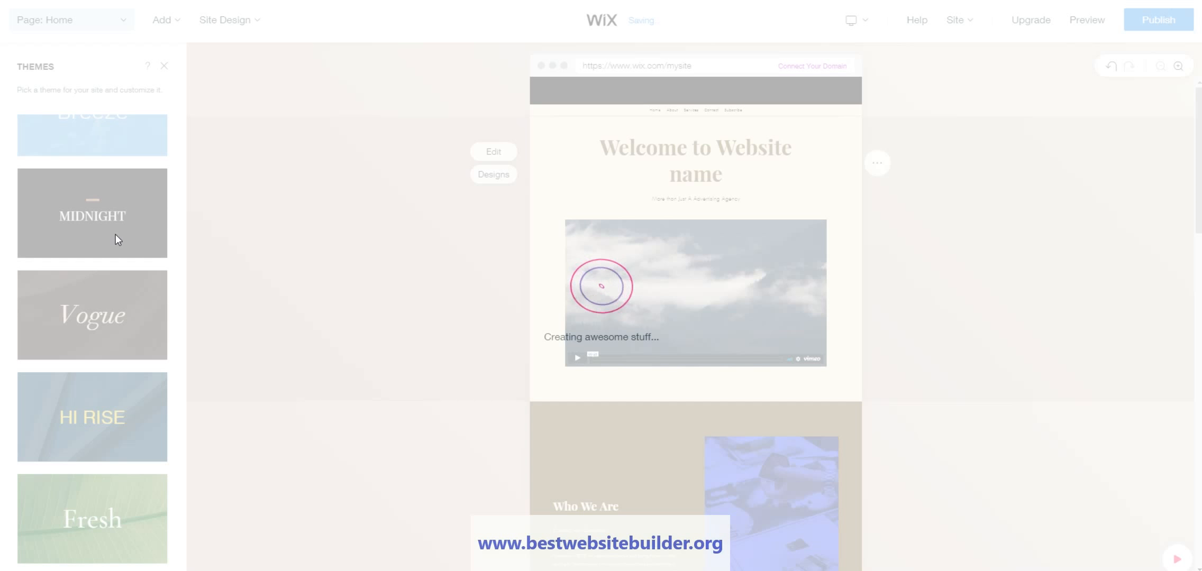
Step: Find the Luxury theme in the gallery and apply it to the site
scroll(89, 421, down, 10)
scroll(103, 394, up, 5)
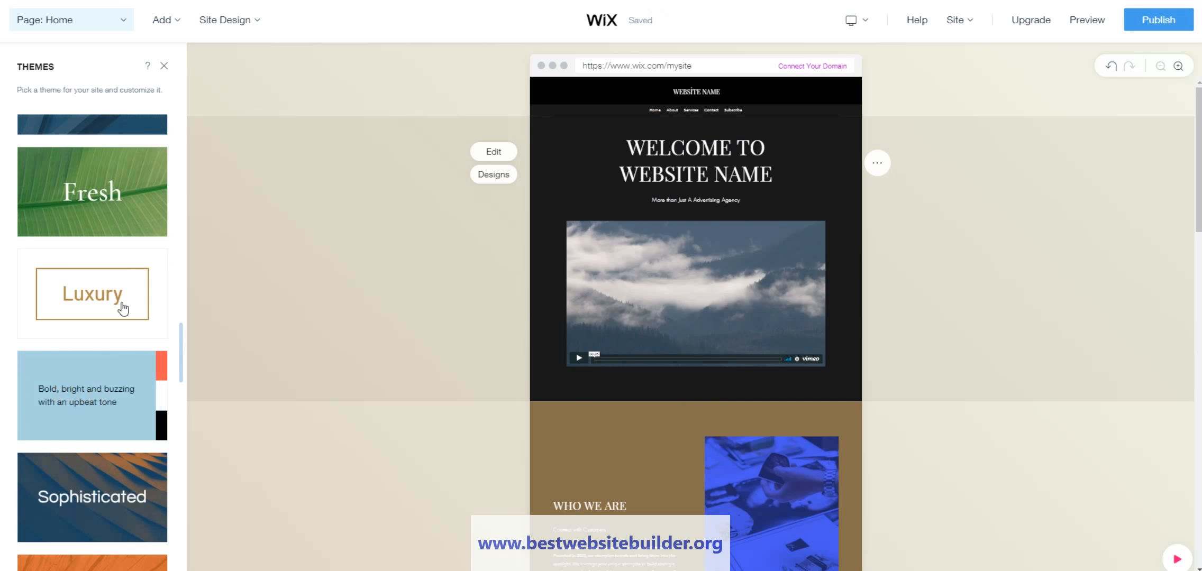
click(117, 317)
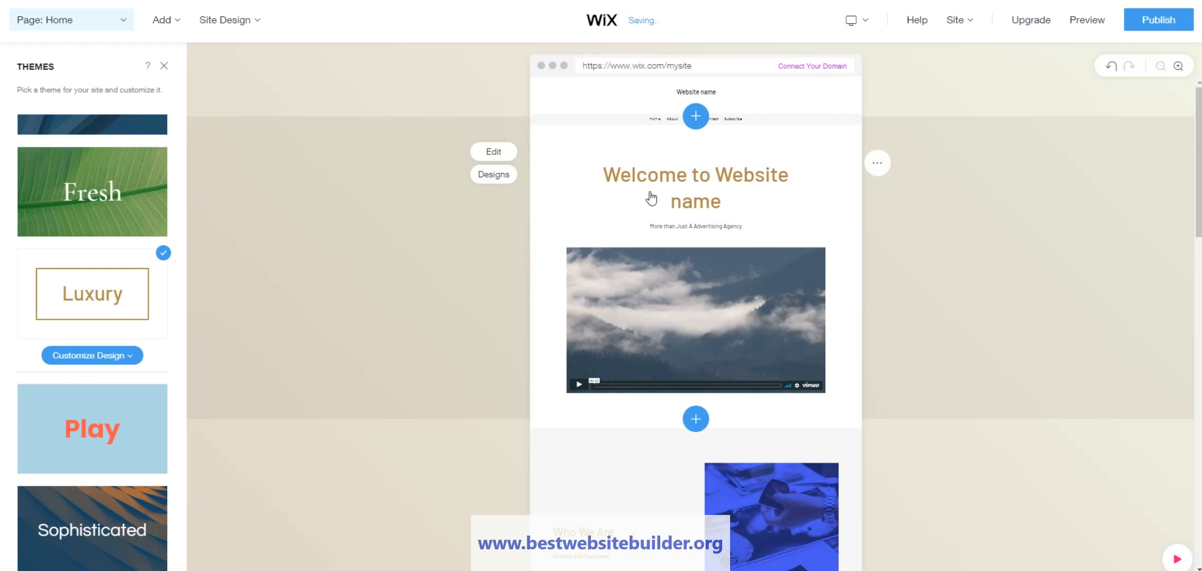
scroll(719, 244, down, 5)
scroll(718, 251, up, 5)
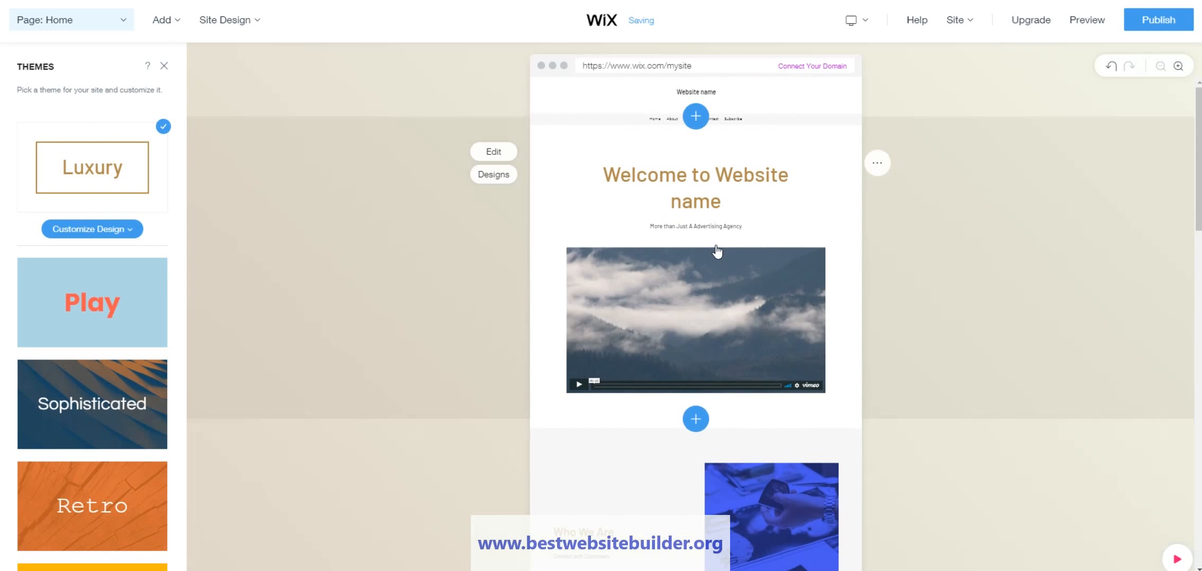
Step: Find the Minimal theme in the gallery, apply it to the site and close the gallery
scroll(164, 379, up, 3)
scroll(164, 379, up, 15)
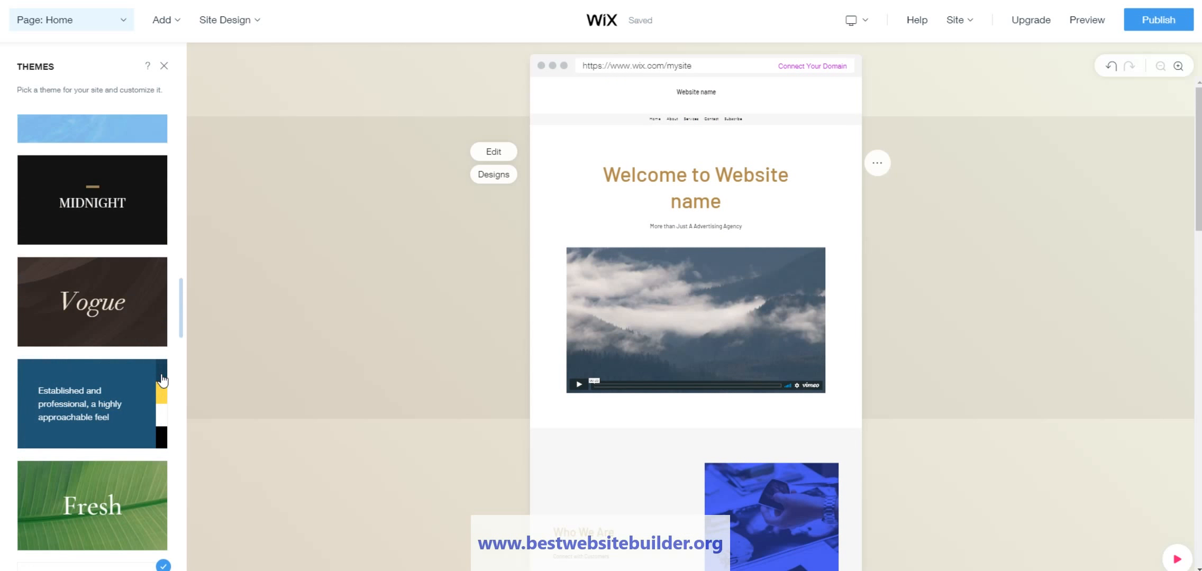
scroll(163, 380, up, 10)
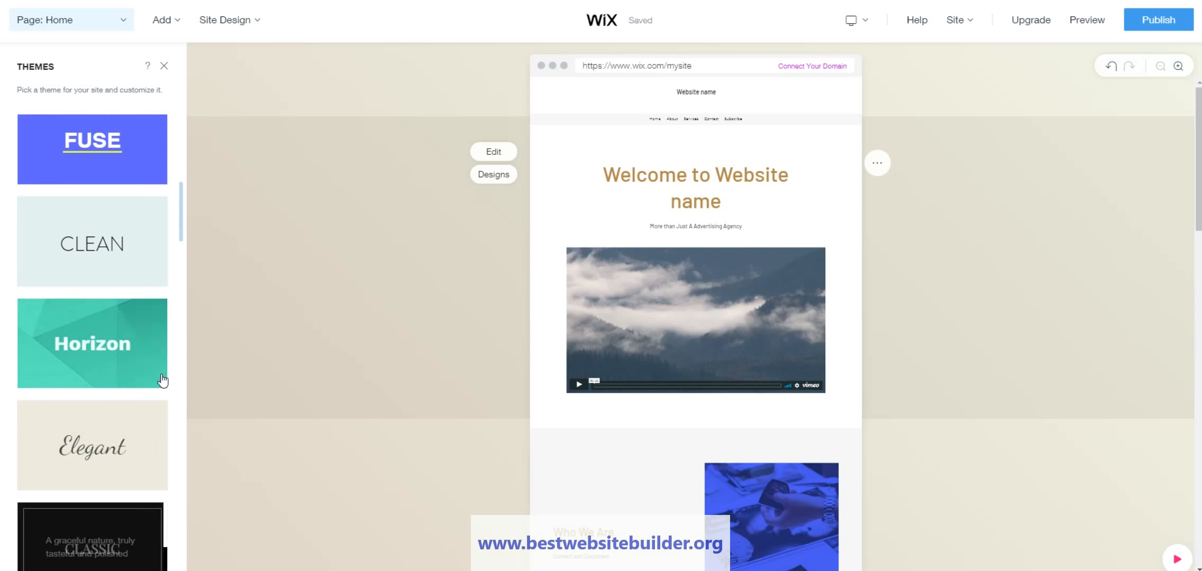
scroll(162, 380, up, 3)
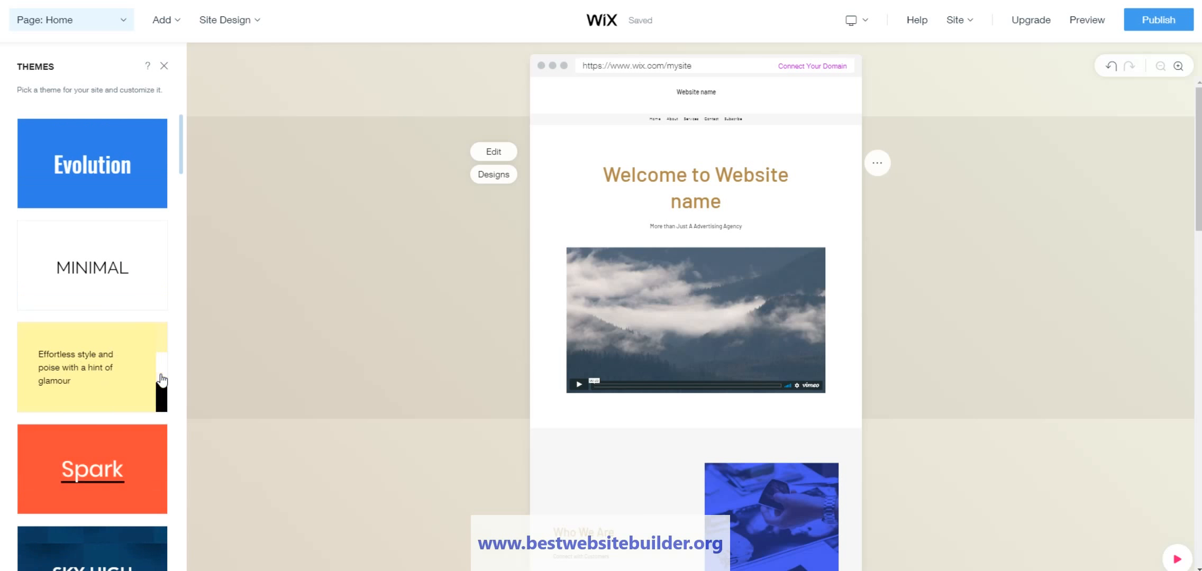
click(119, 284)
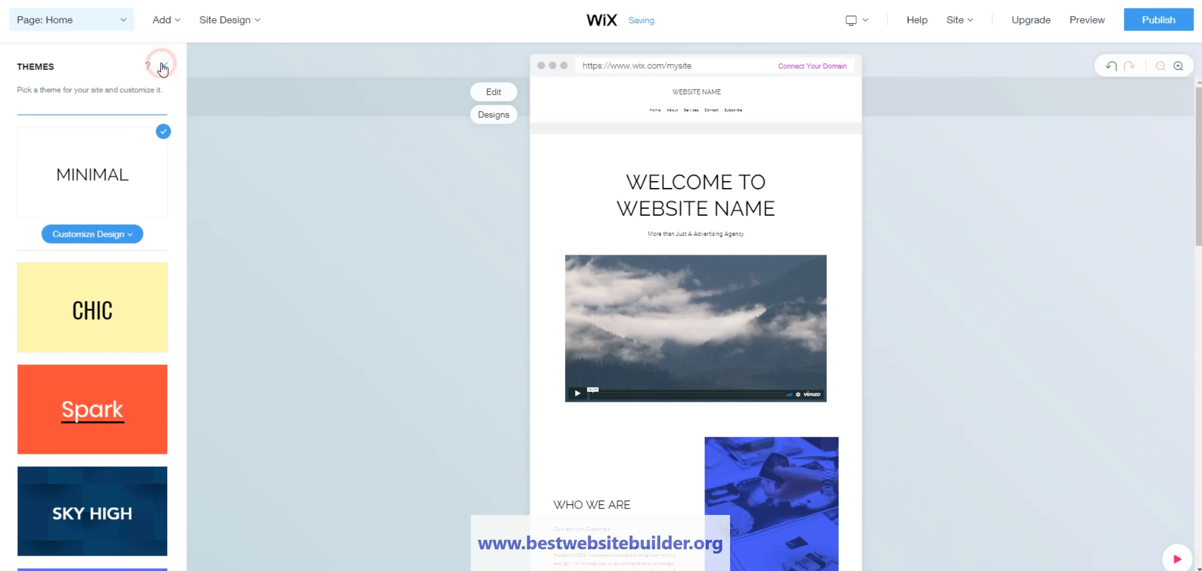
click(164, 66)
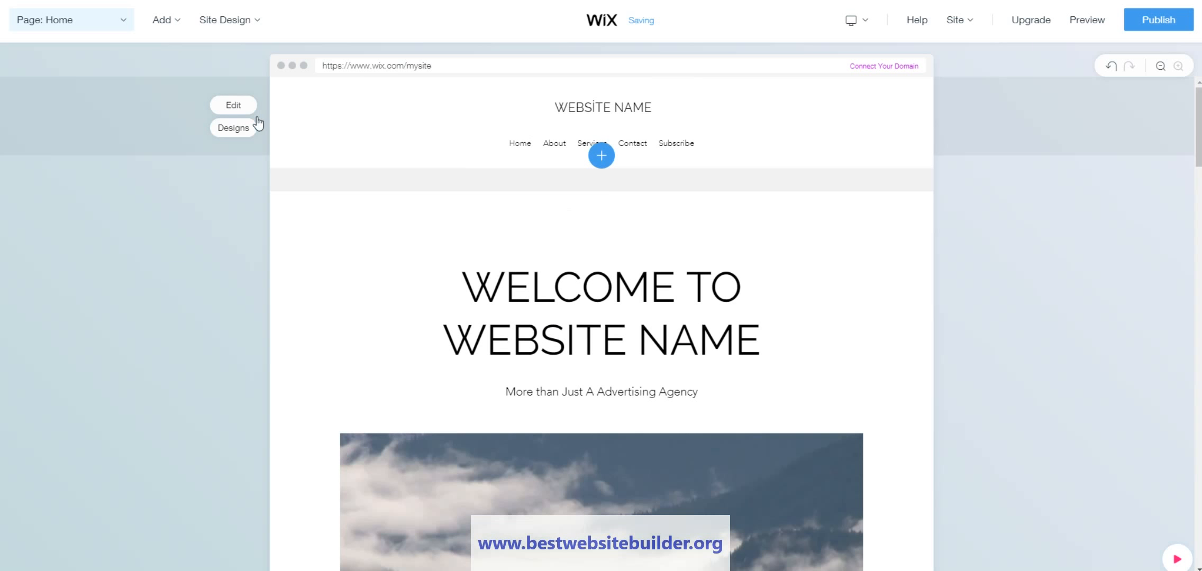
Step: Open the header for editing and format its business name in italics only, after trying underline and bold
click(244, 109)
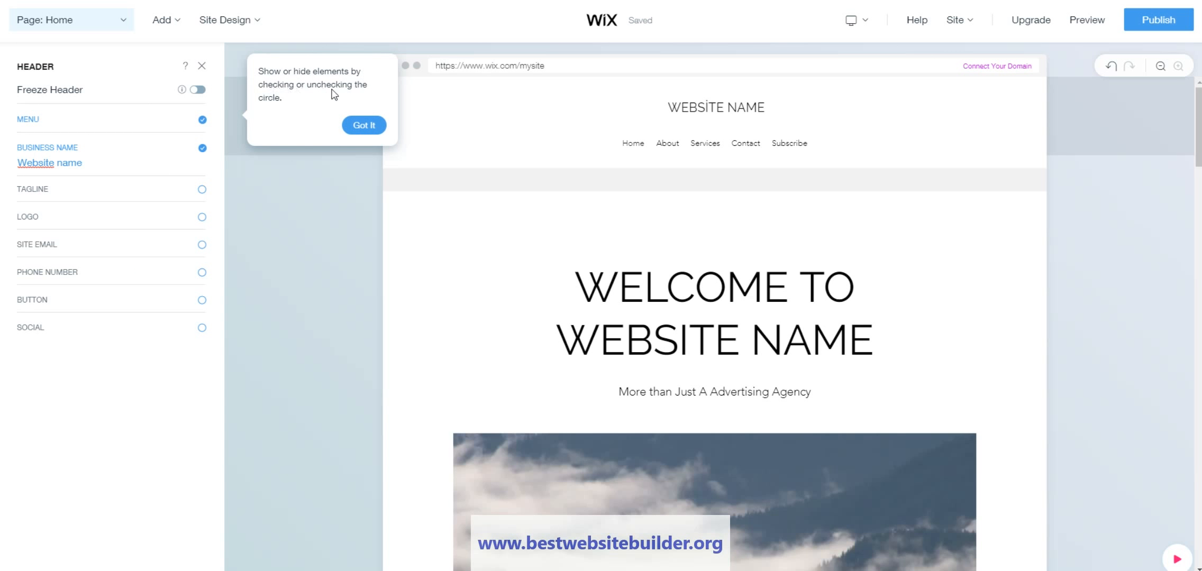
click(359, 124)
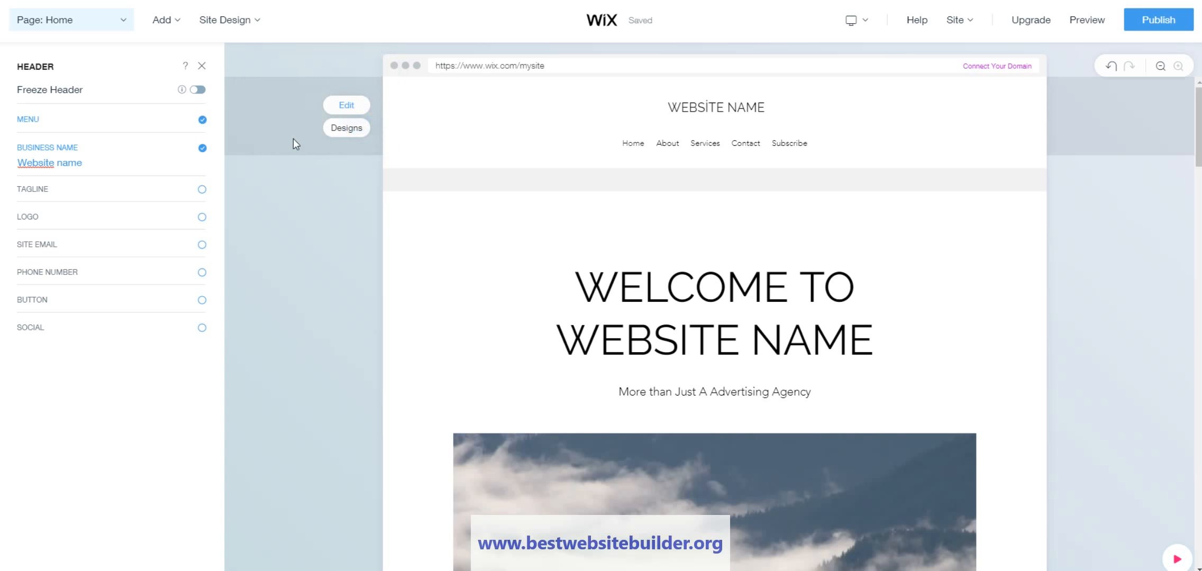
click(58, 163)
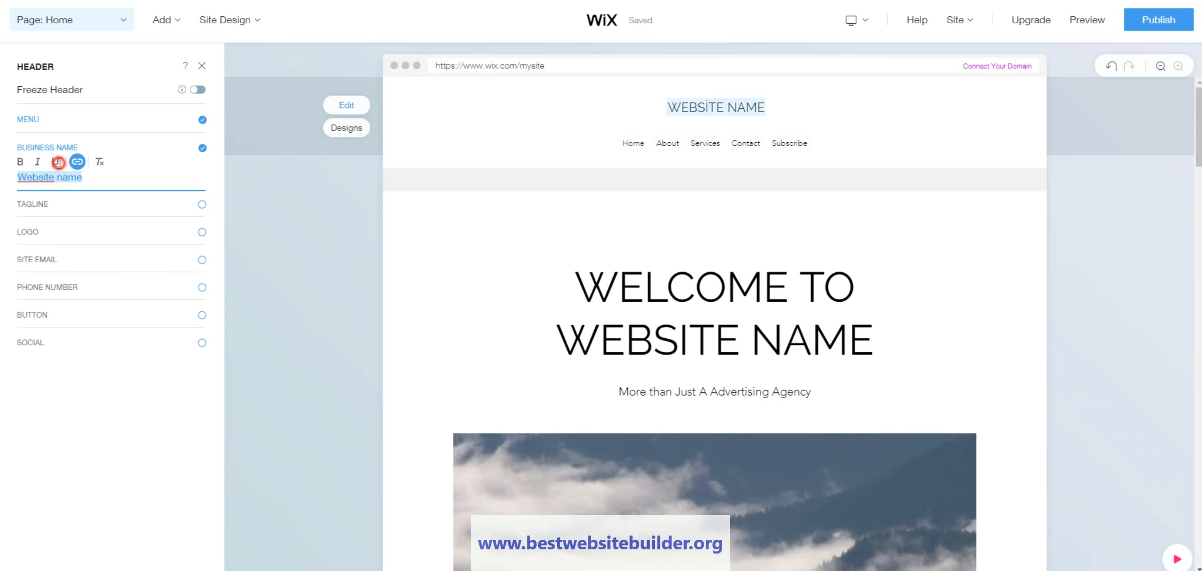
click(58, 163)
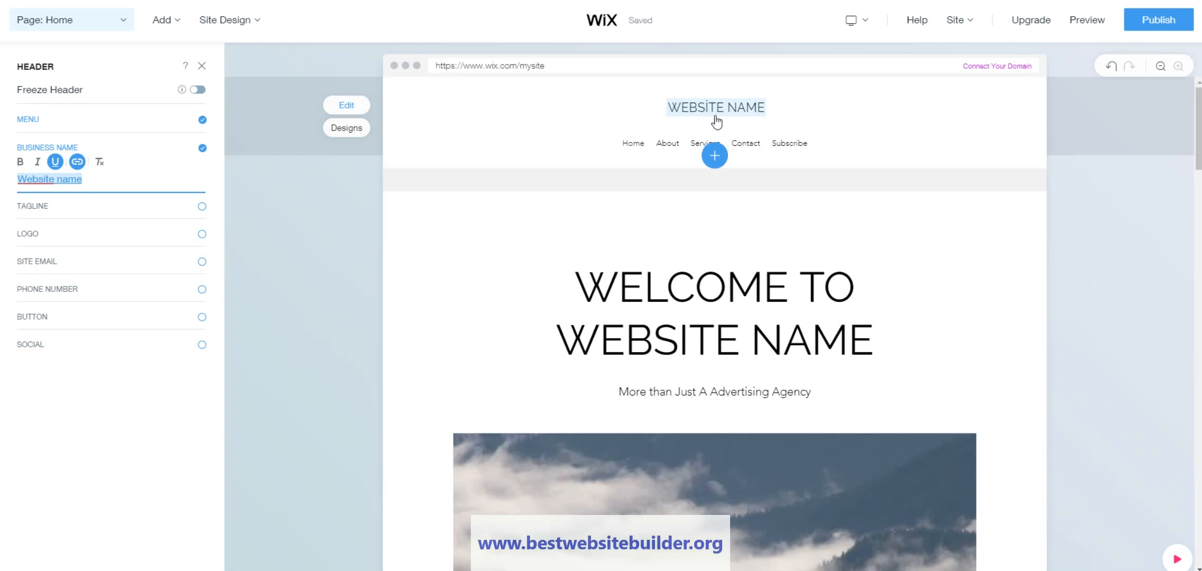
click(56, 165)
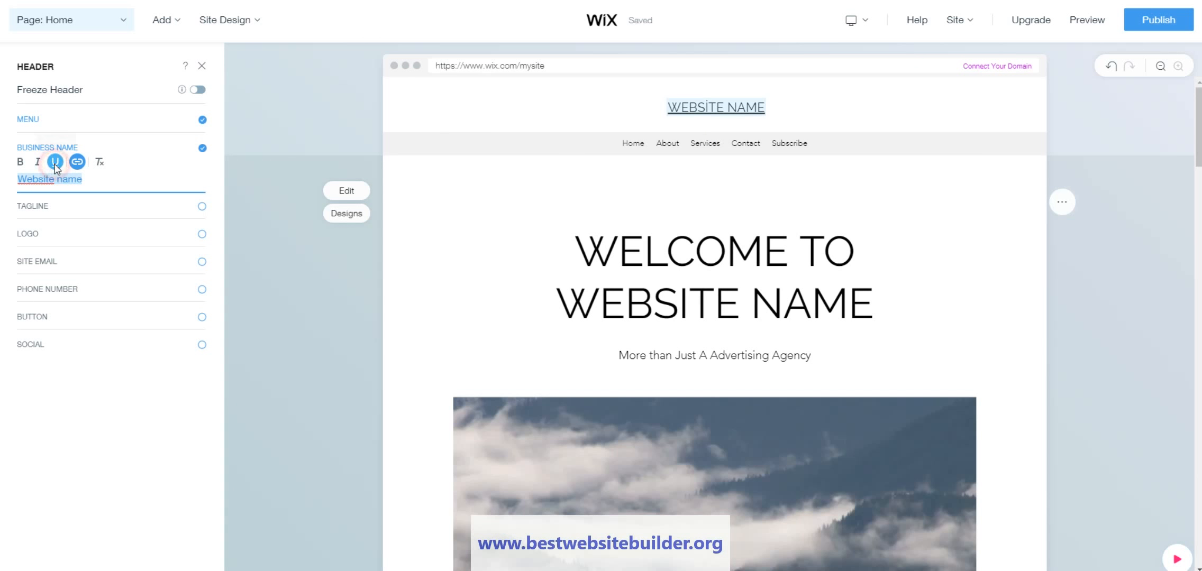
click(21, 162)
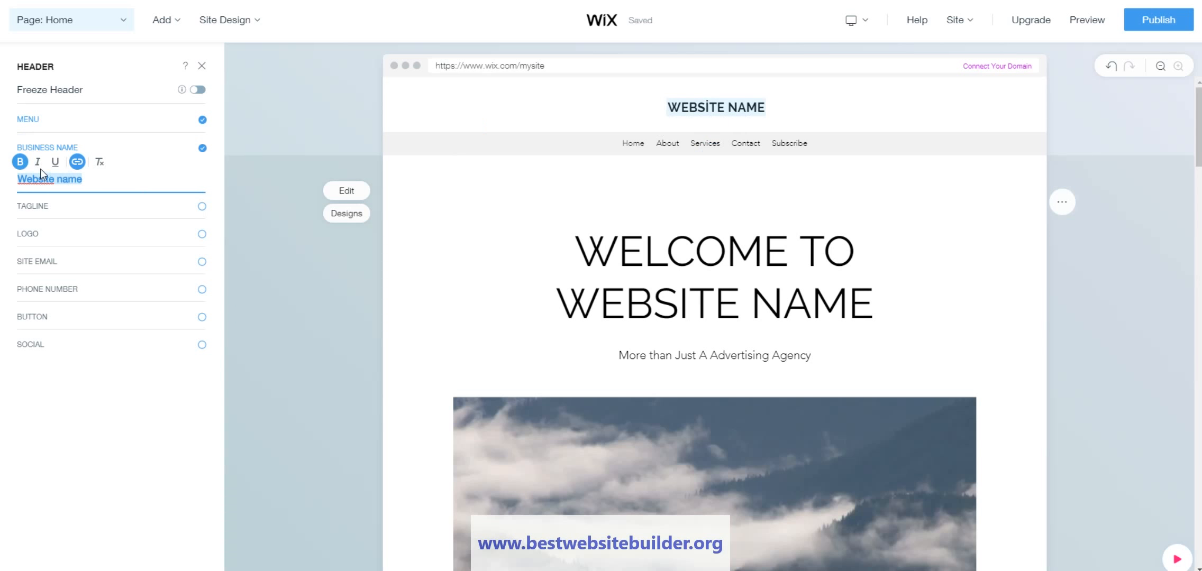
click(38, 162)
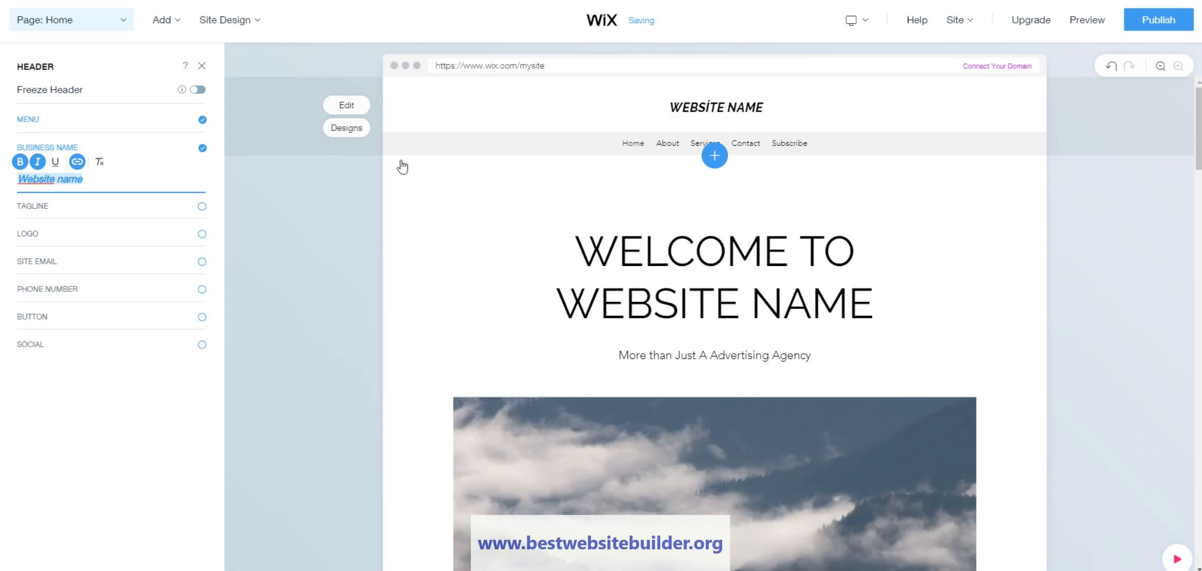
click(19, 162)
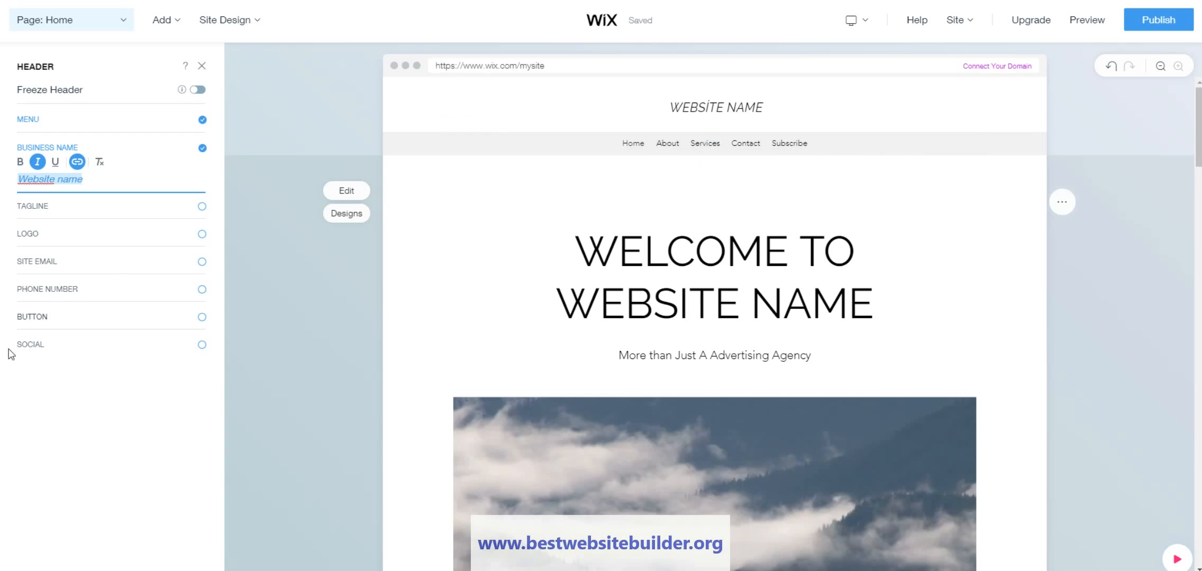
Step: Show the social icons in the header and review the Facebook, Twitter and LinkedIn link entries
click(181, 352)
click(50, 397)
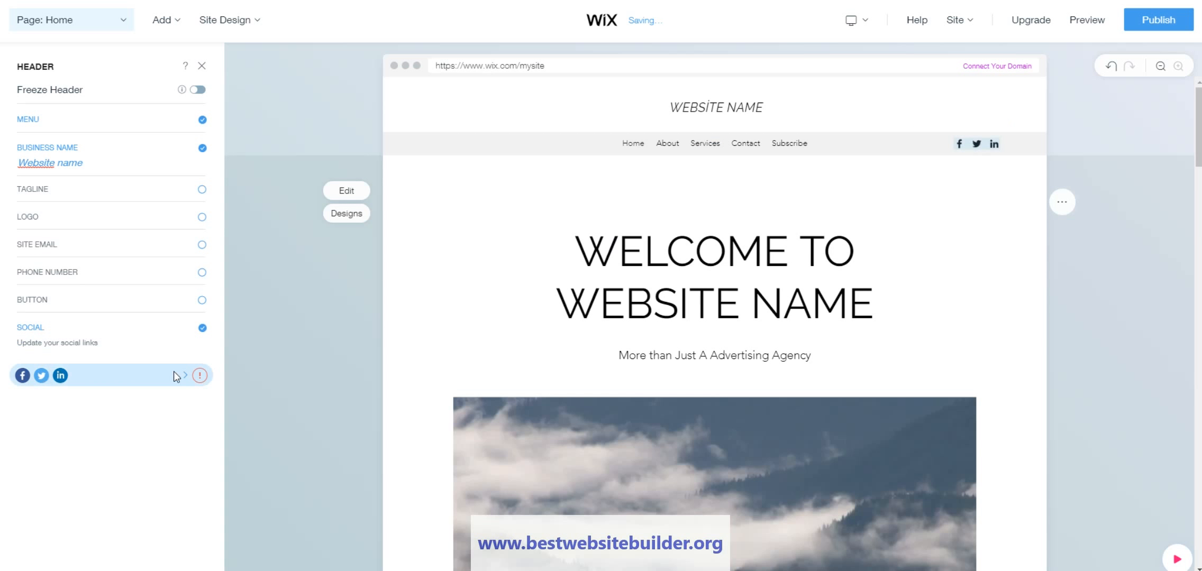
click(187, 375)
click(75, 154)
click(75, 188)
click(83, 223)
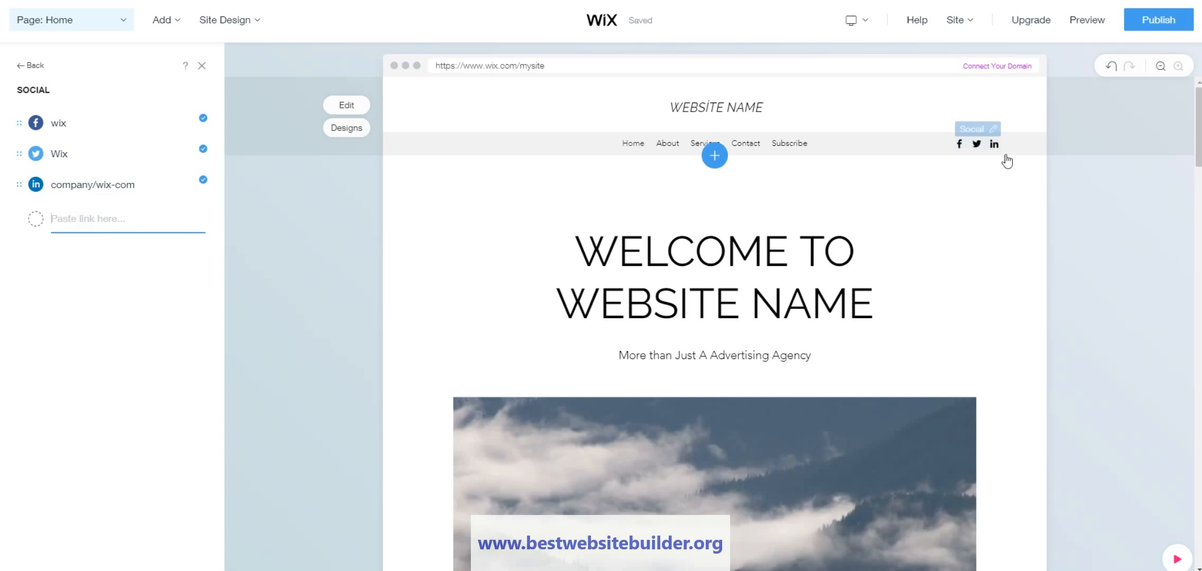
click(202, 67)
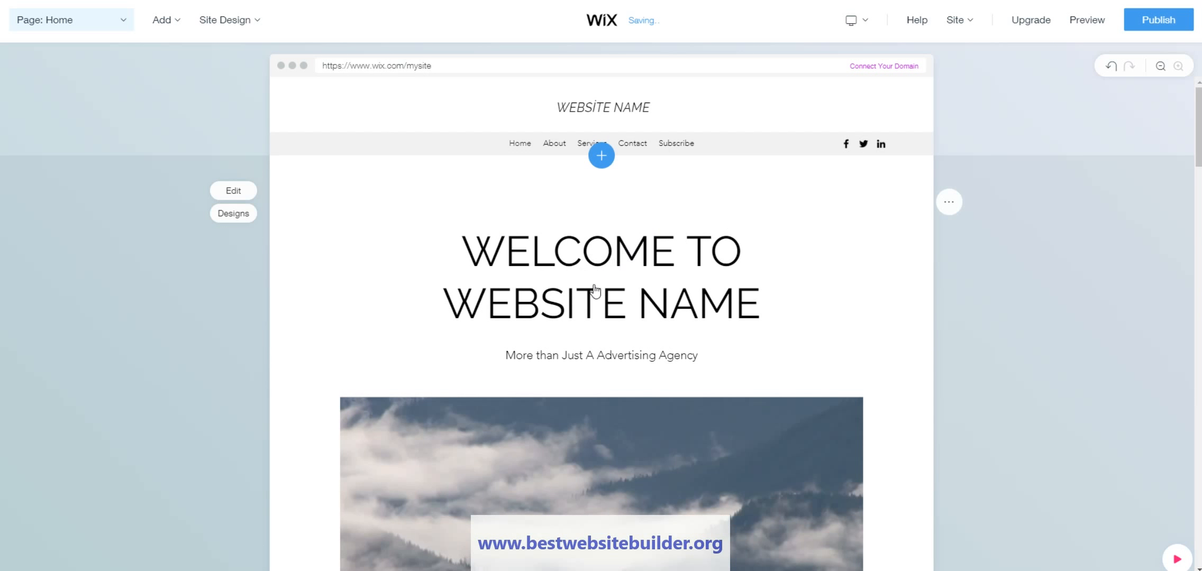
Step: Try bold formatting on the Welcome section's title and open its subtitle for editing
scroll(566, 265, down, 5)
scroll(566, 264, up, 2)
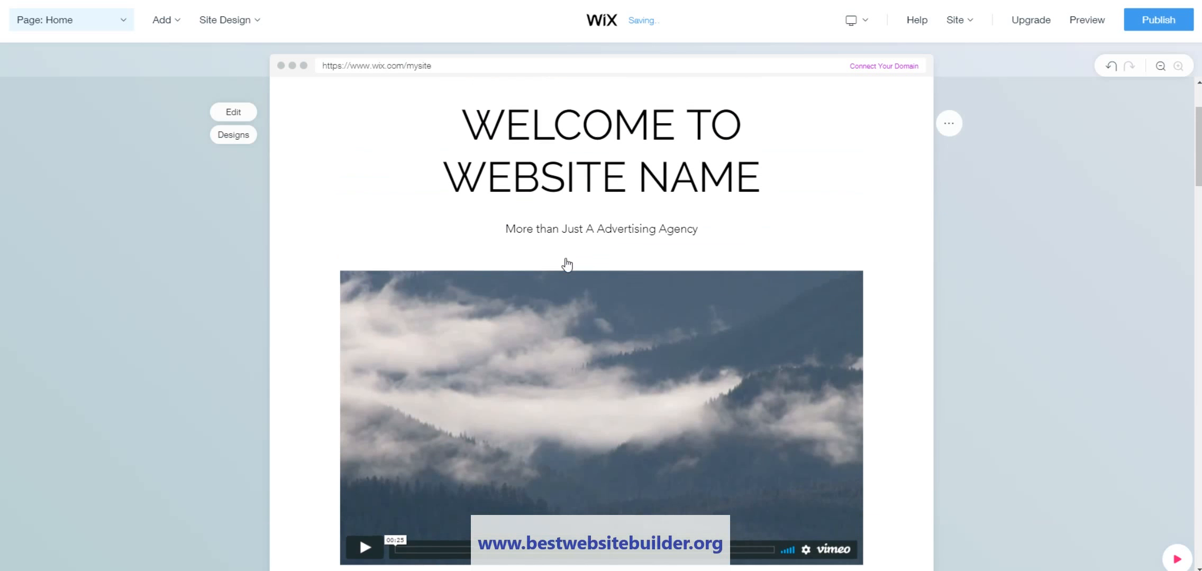
click(236, 114)
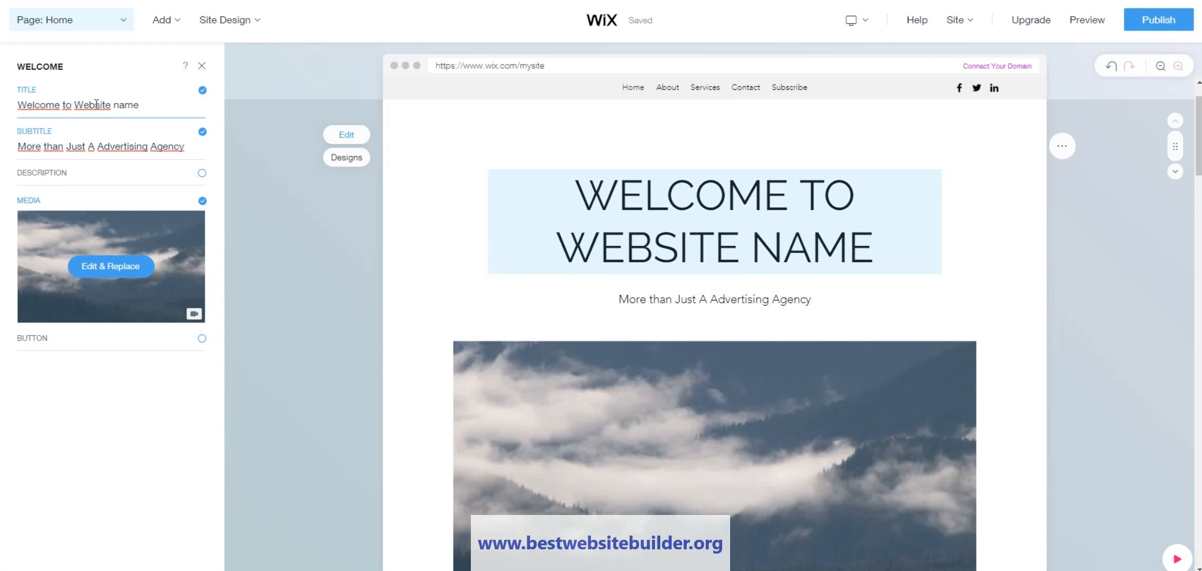
drag(139, 106, 18, 106)
click(21, 104)
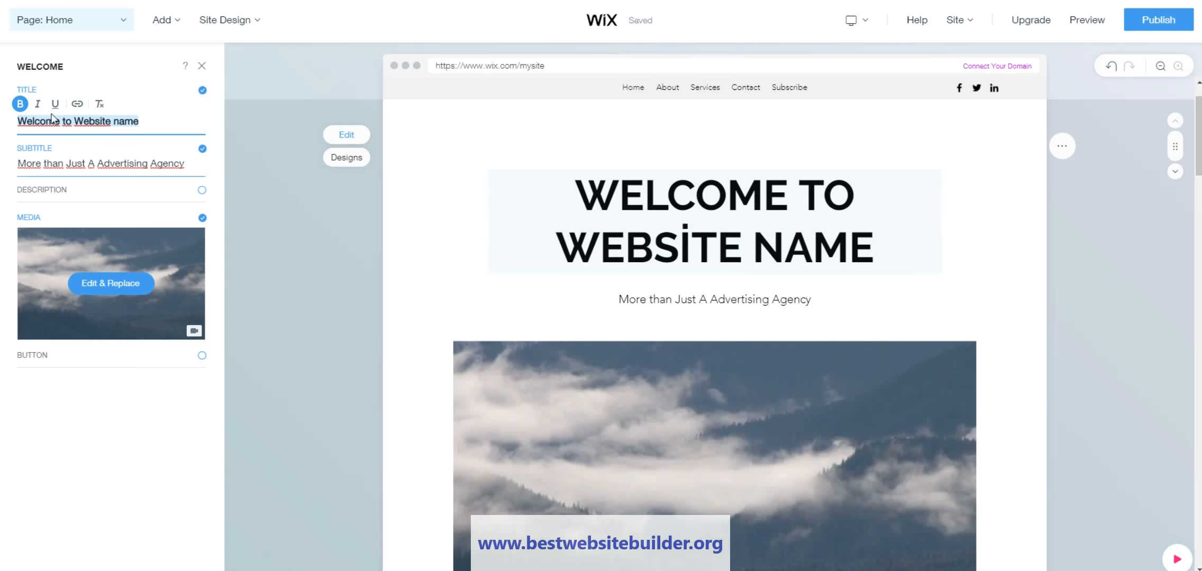
click(23, 105)
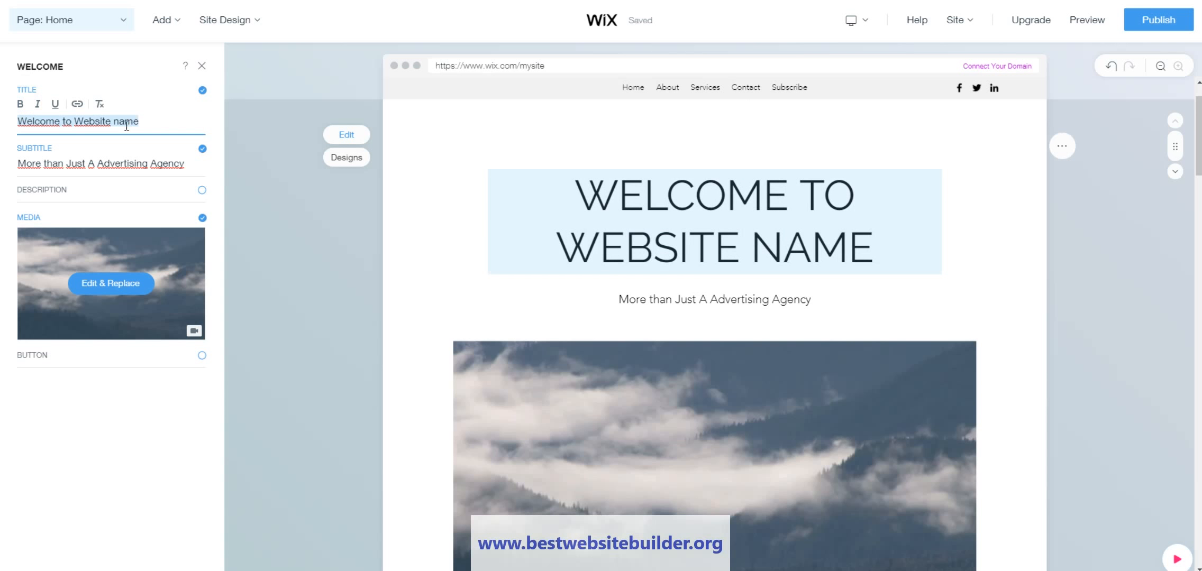
click(126, 126)
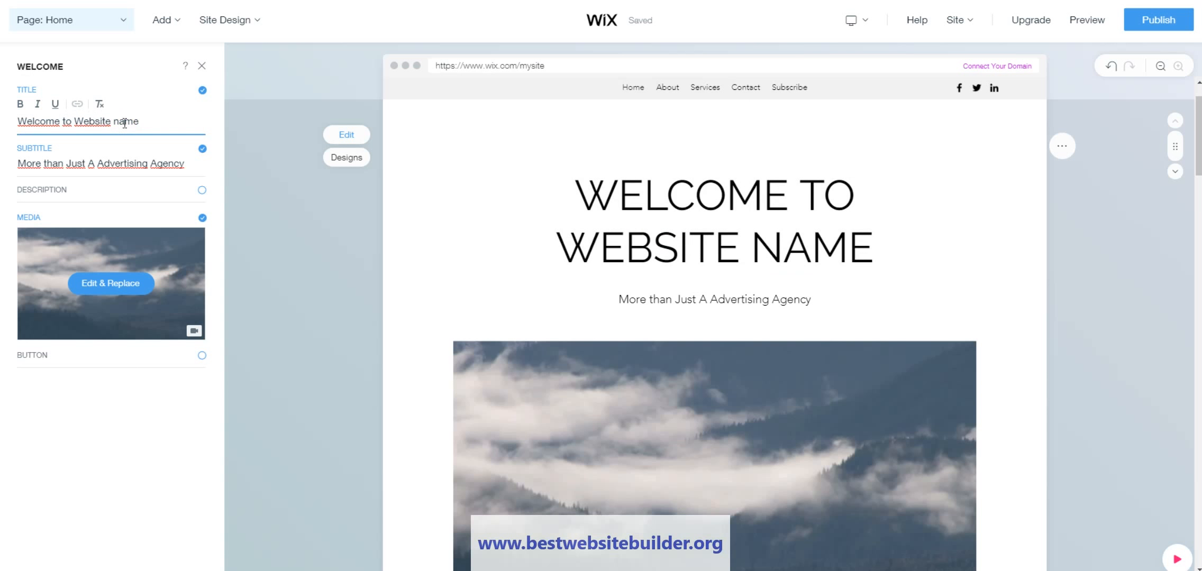
click(78, 162)
scroll(368, 201, down, 3)
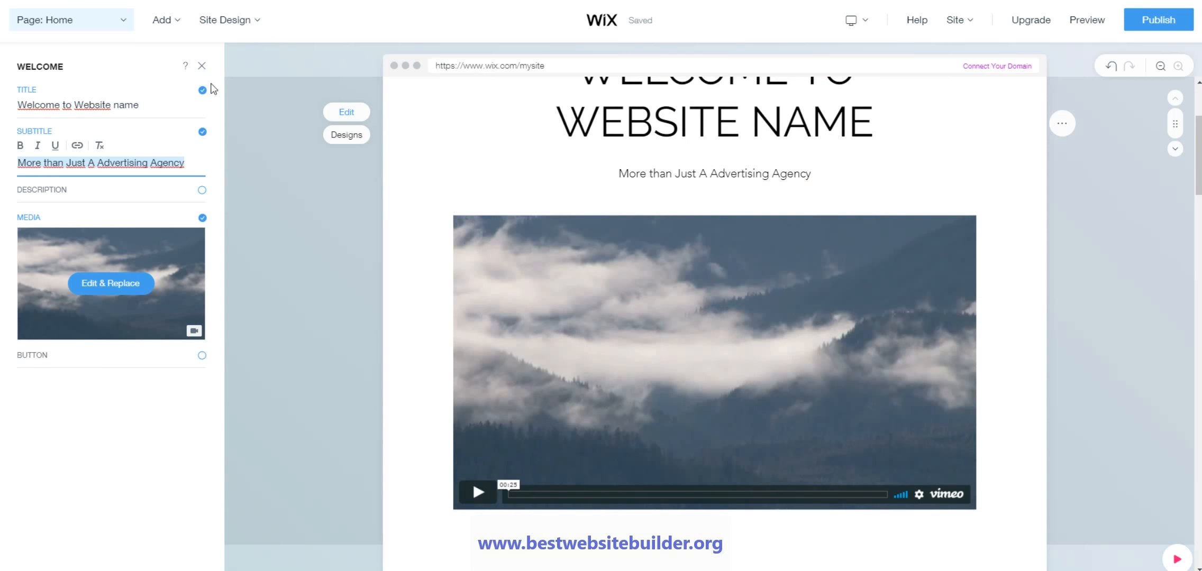
click(201, 65)
Step: Replace the description of the Who We Are section with ";)"
scroll(616, 276, down, 10)
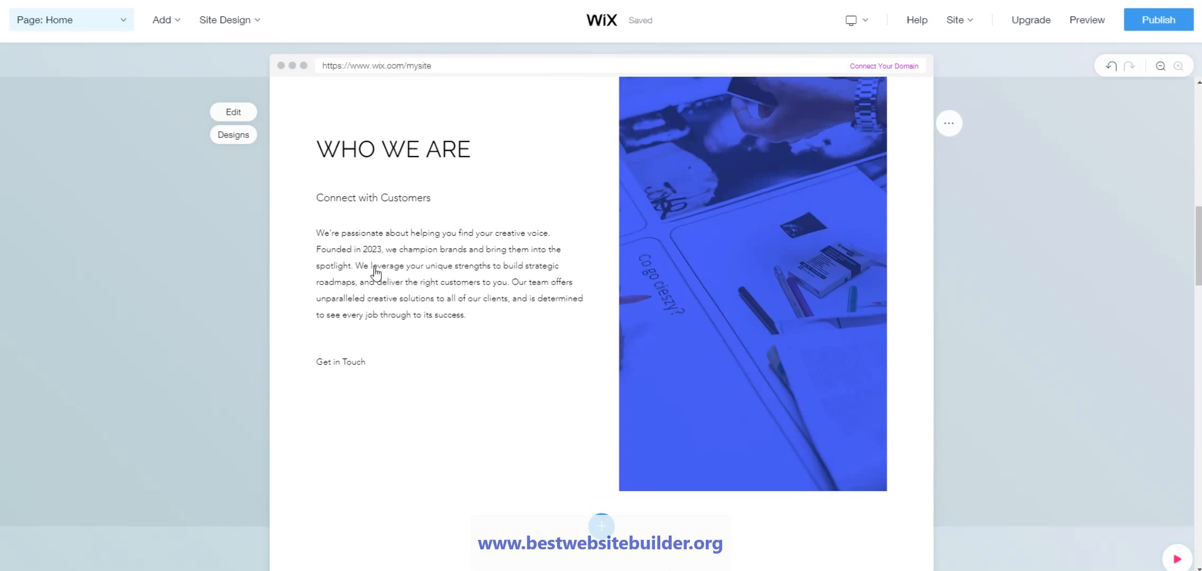
click(246, 113)
click(106, 280)
key(ctrl+a)
key(BackSpace)
text(;))
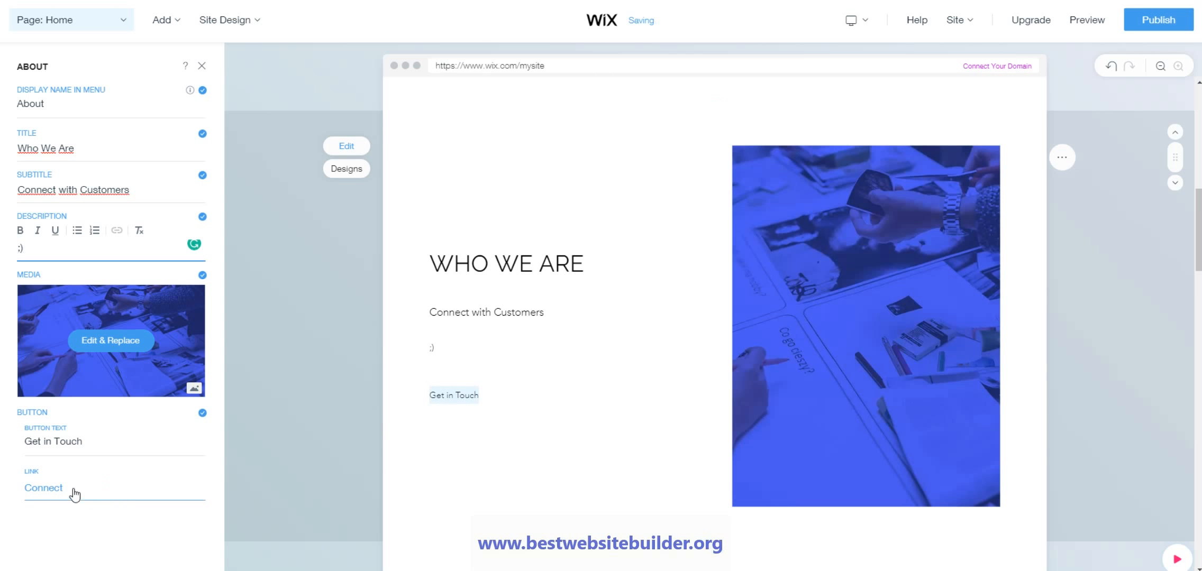
click(201, 66)
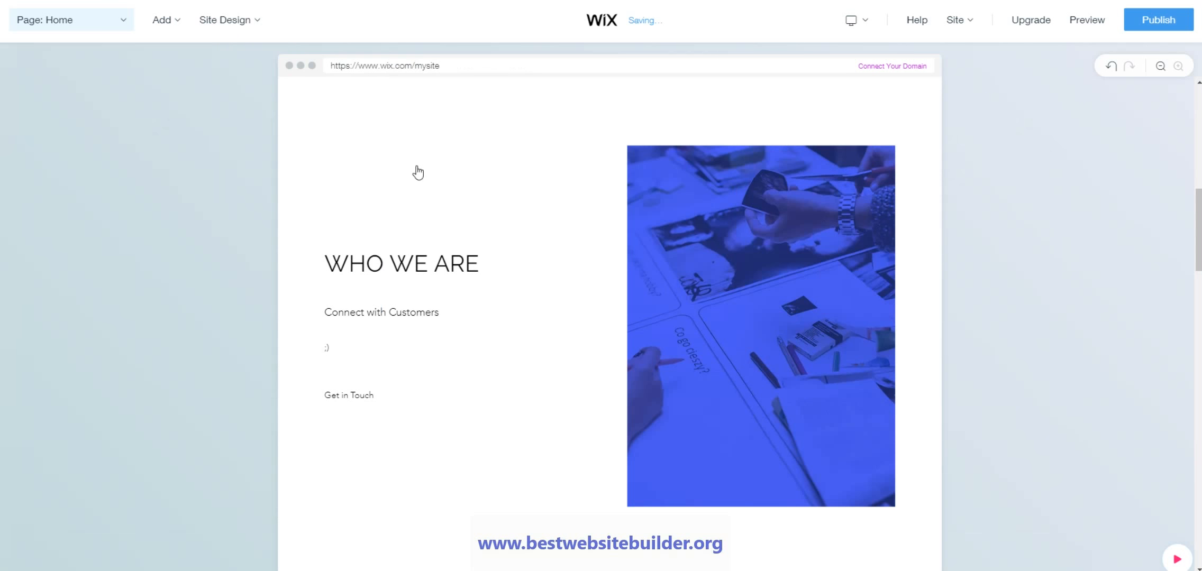
Step: Look through the remaining homepage sections from What We Do down to the footer
scroll(584, 310, down, 5)
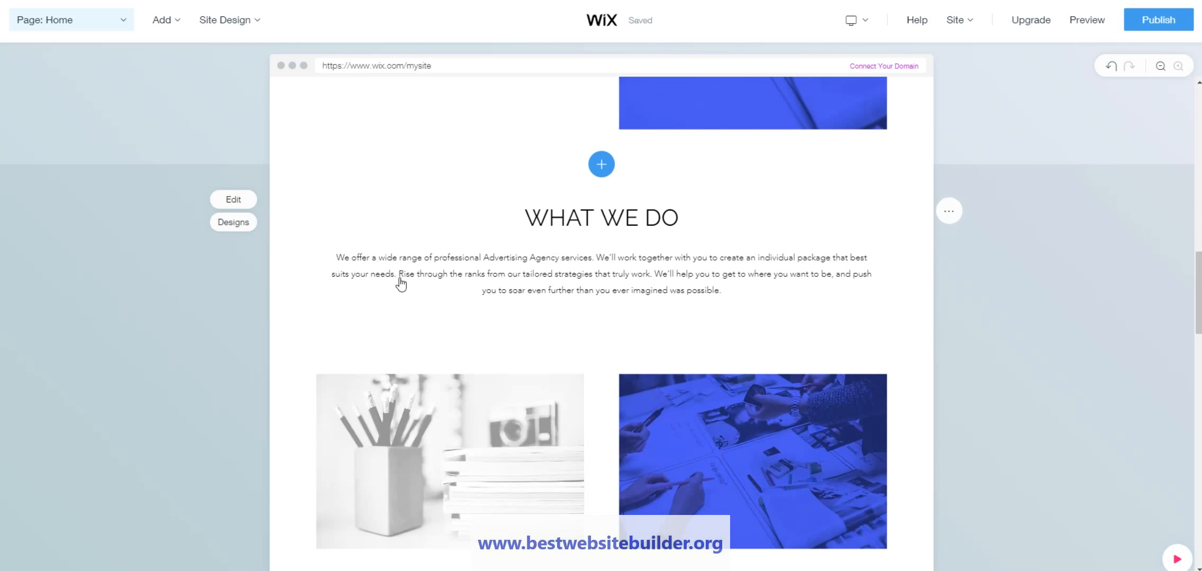
scroll(403, 288, down, 4)
scroll(509, 345, down, 15)
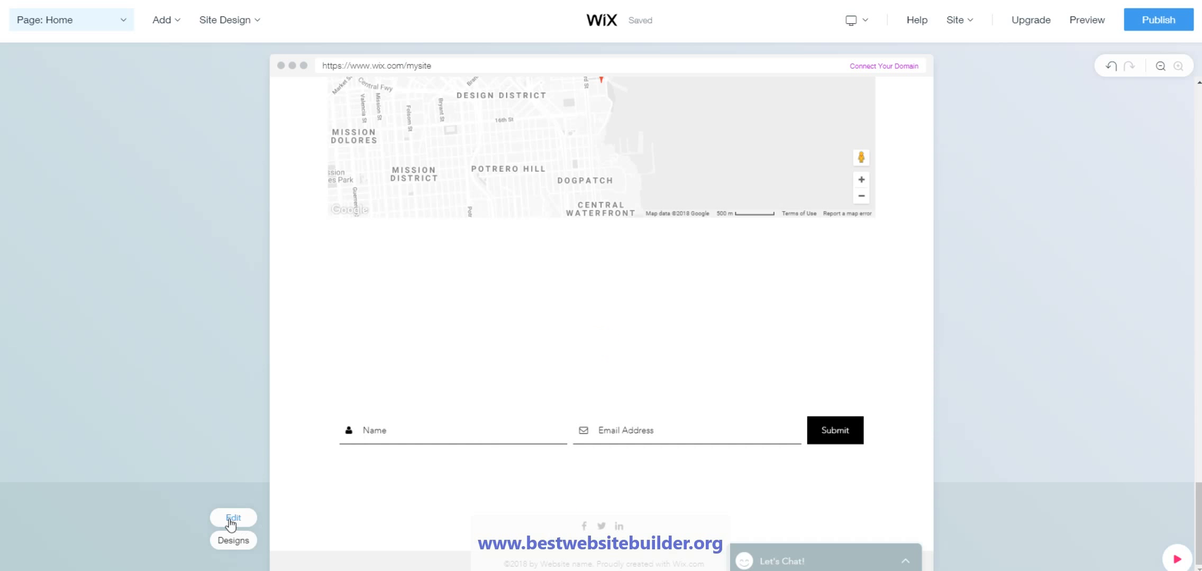
scroll(820, 327, up, 5)
scroll(907, 272, up, 15)
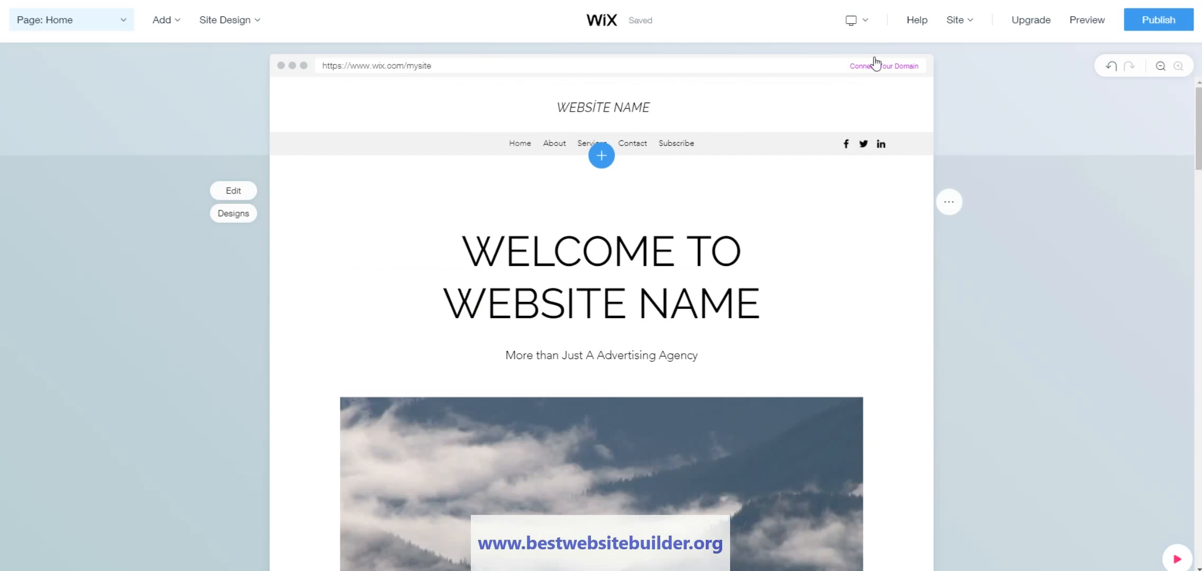
Step: Switch the editor to the mobile version and check which Welcome section elements can be shown or hidden
mouse_move(852, 21)
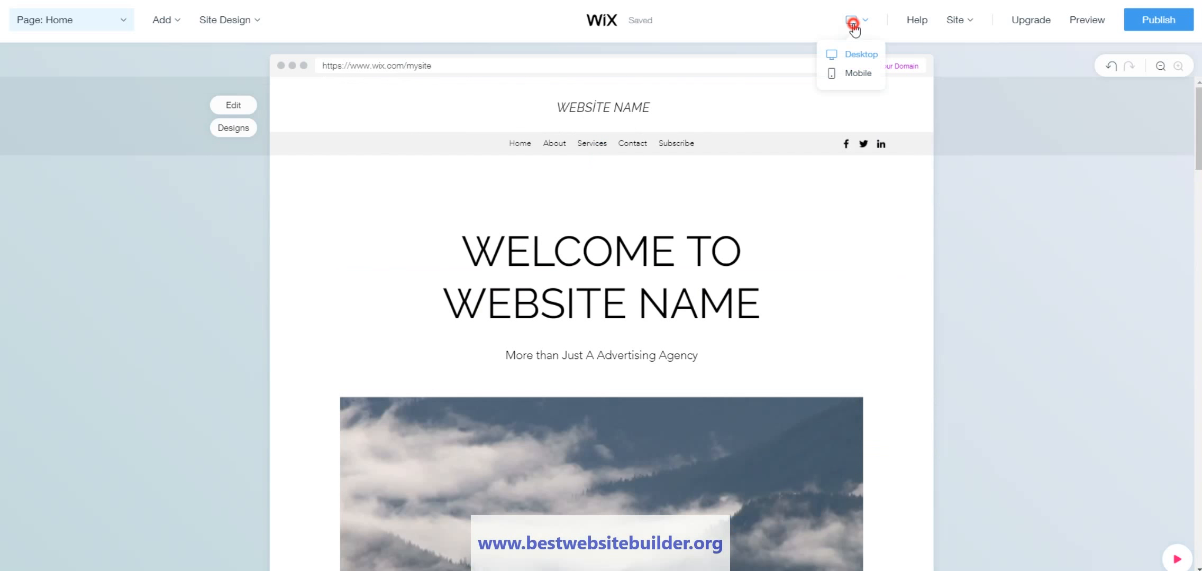
click(841, 77)
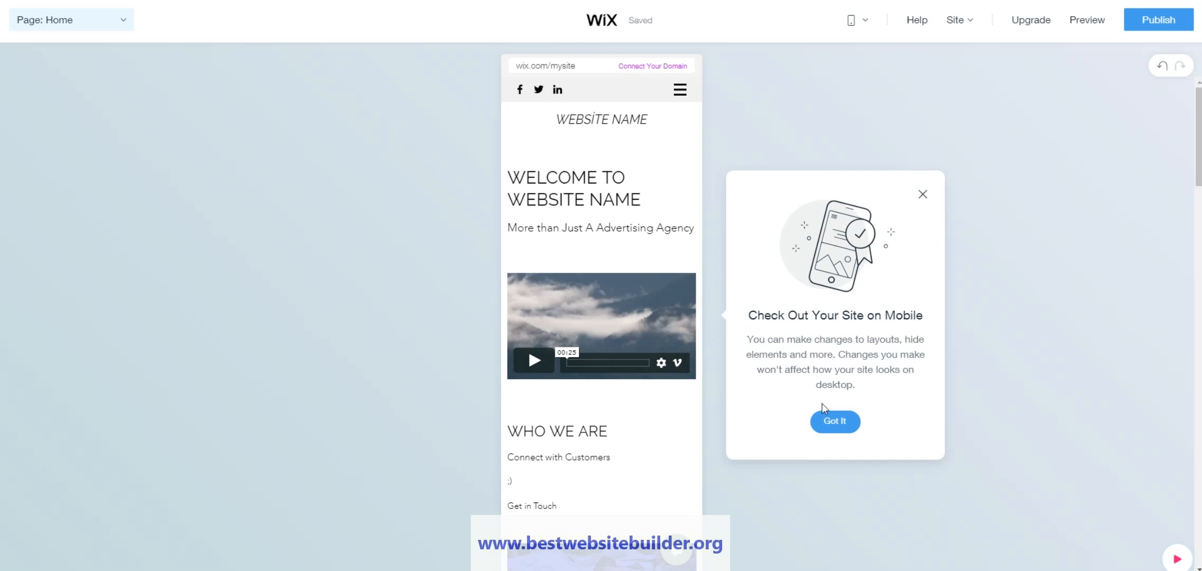
click(835, 423)
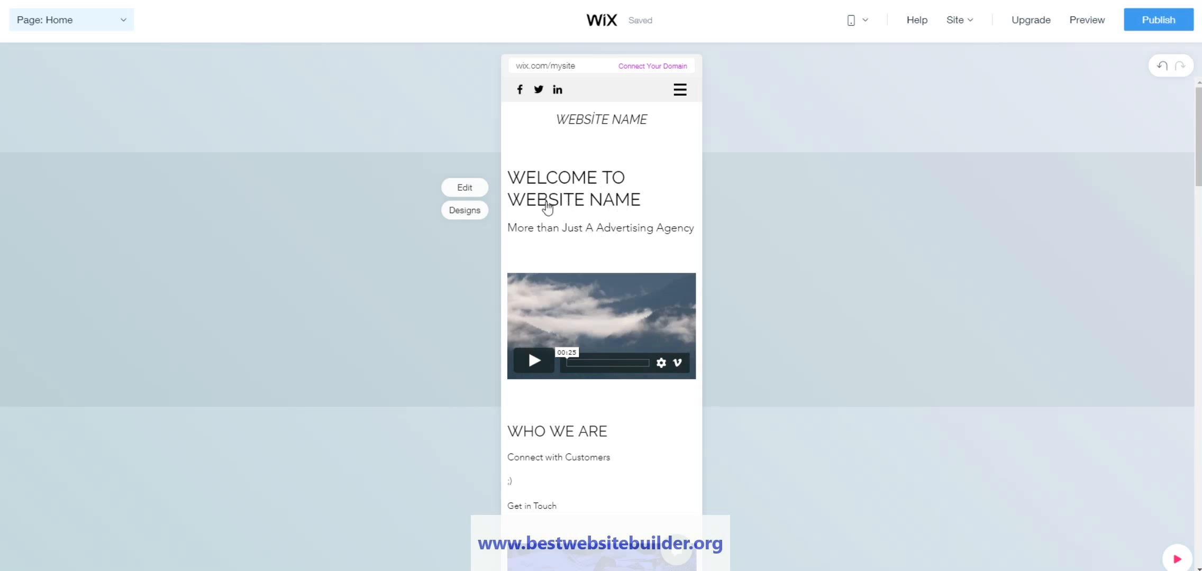
click(466, 190)
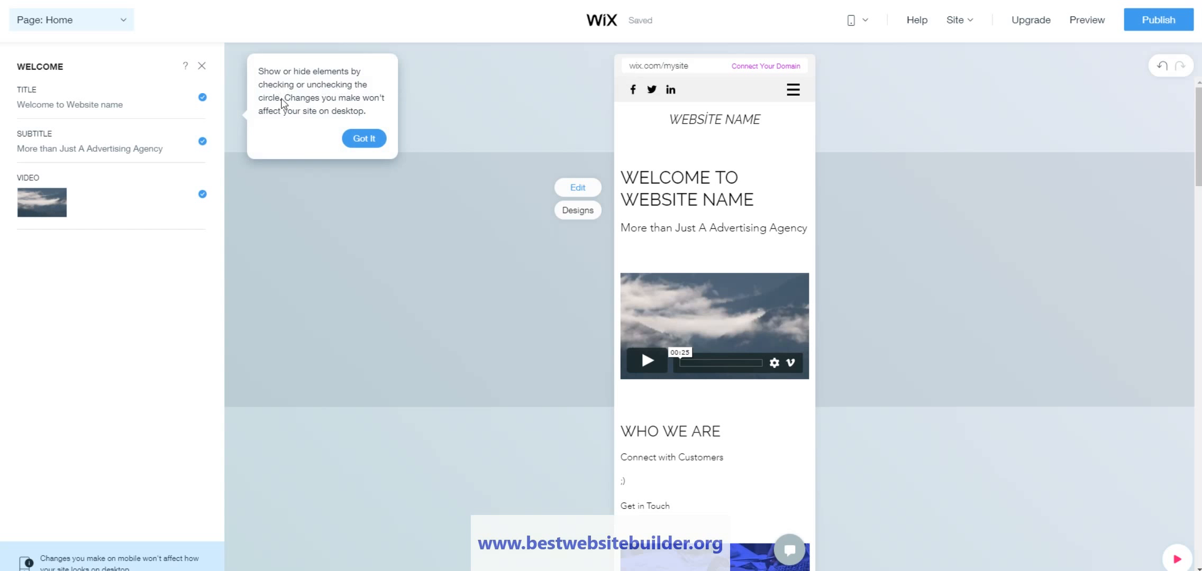
click(364, 138)
click(201, 66)
Step: Browse the alternative mobile section designs for the Welcome section, keeping the current one
click(466, 214)
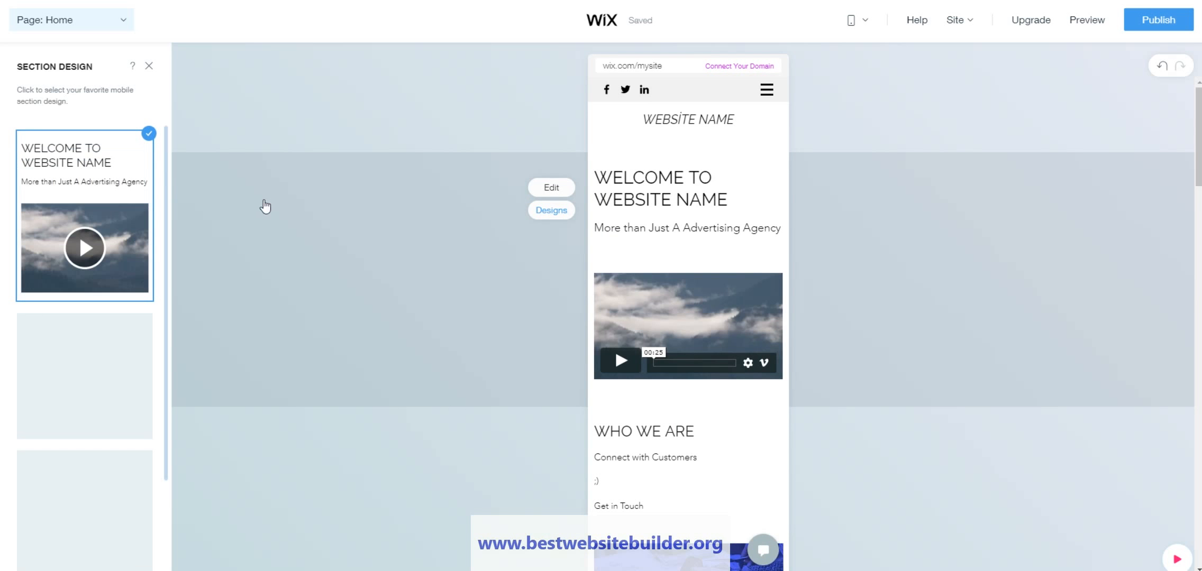
scroll(132, 312, down, 3)
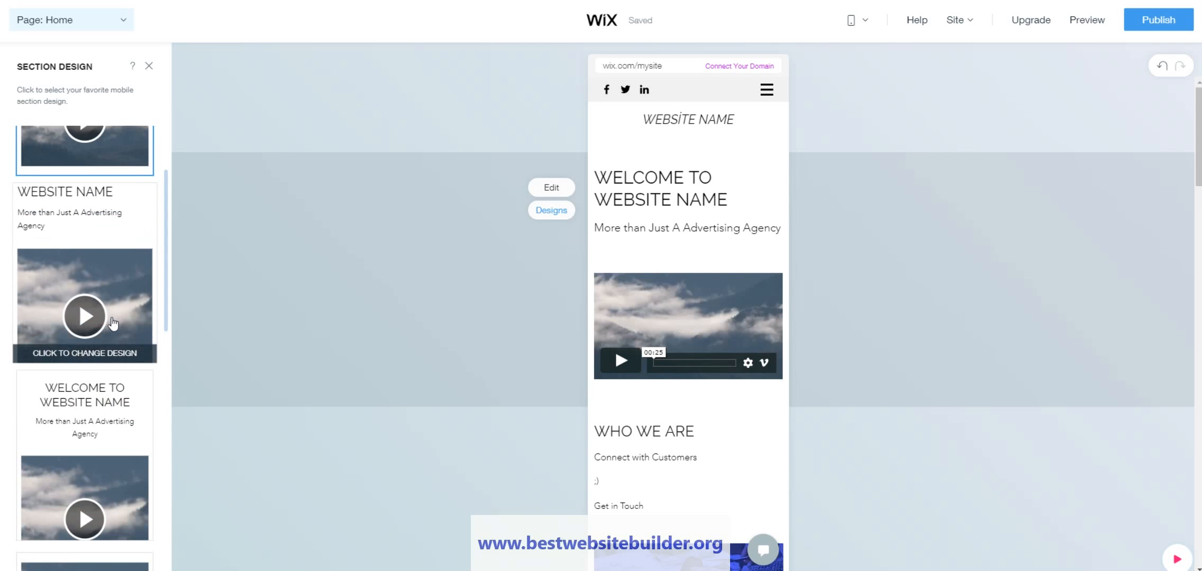
scroll(113, 324, down, 5)
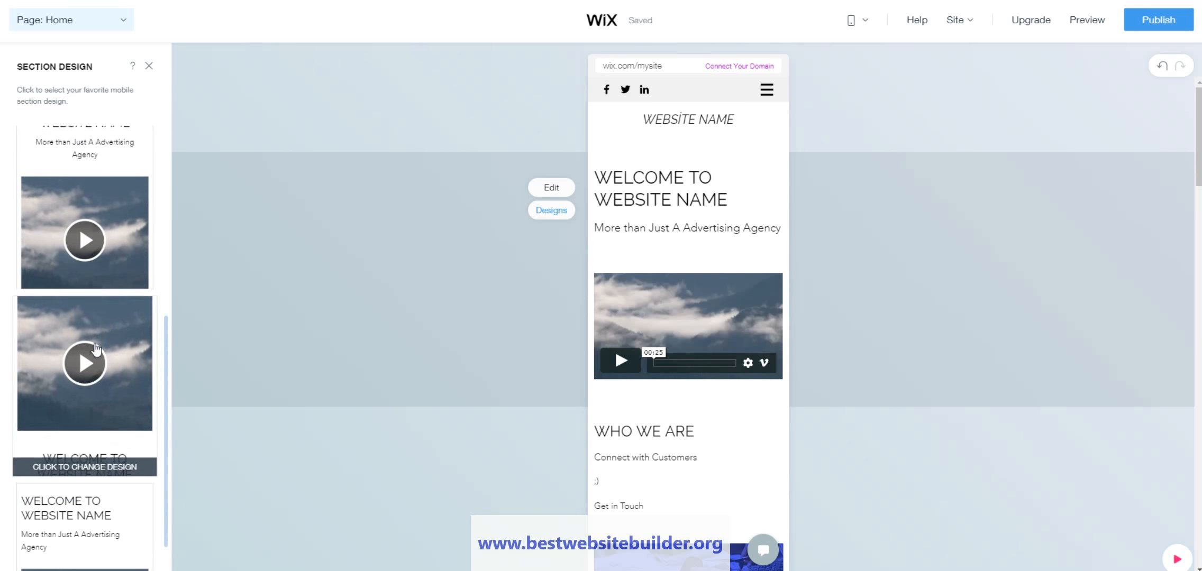
scroll(95, 359, down, 5)
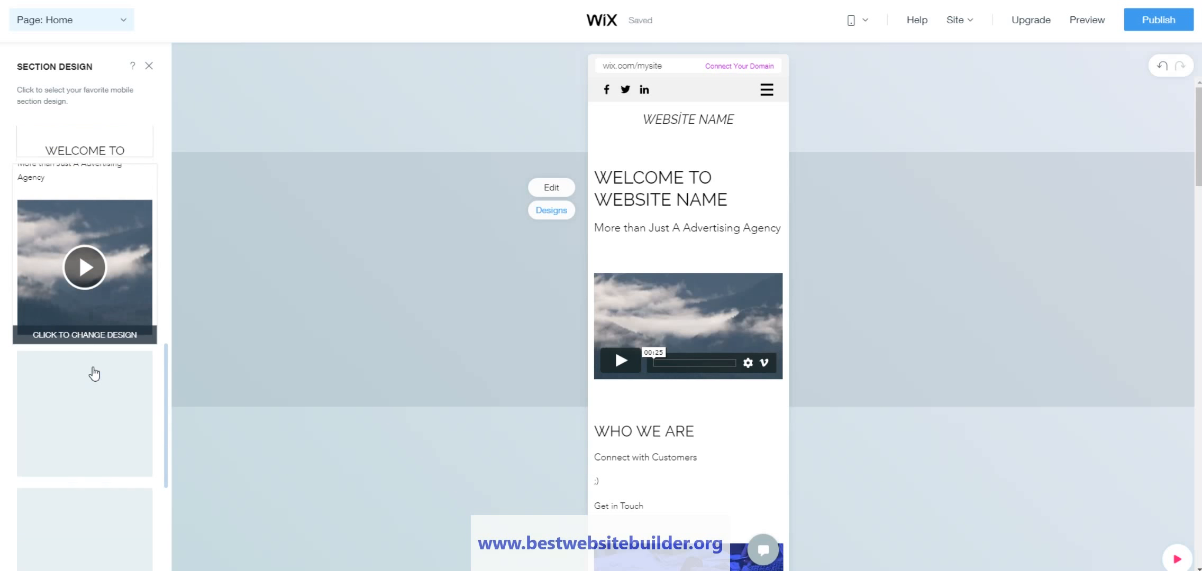
scroll(92, 368, down, 1)
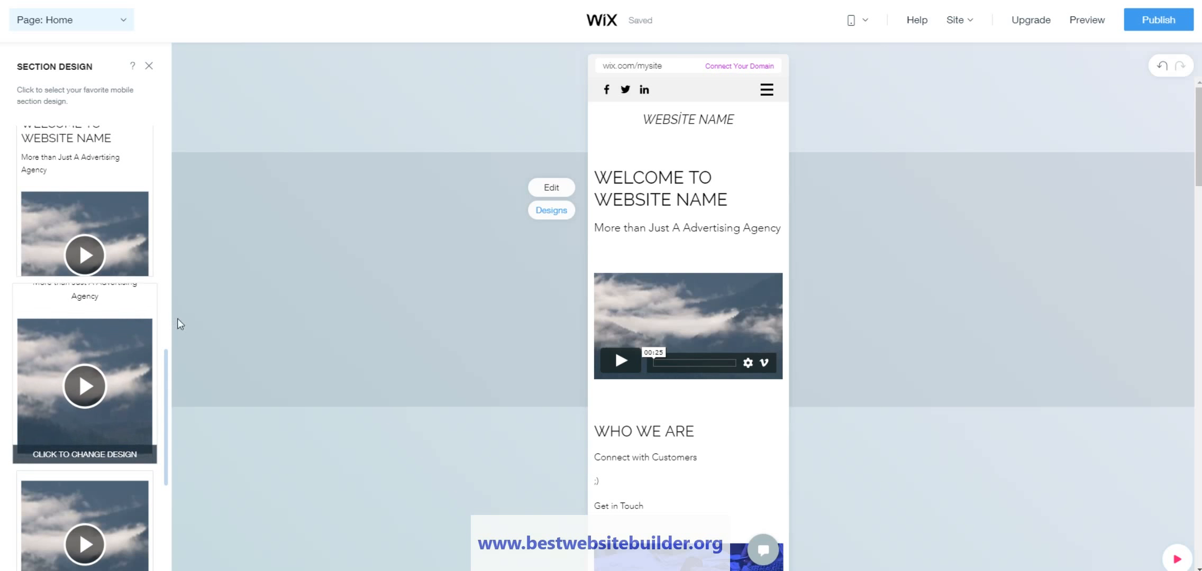
click(149, 65)
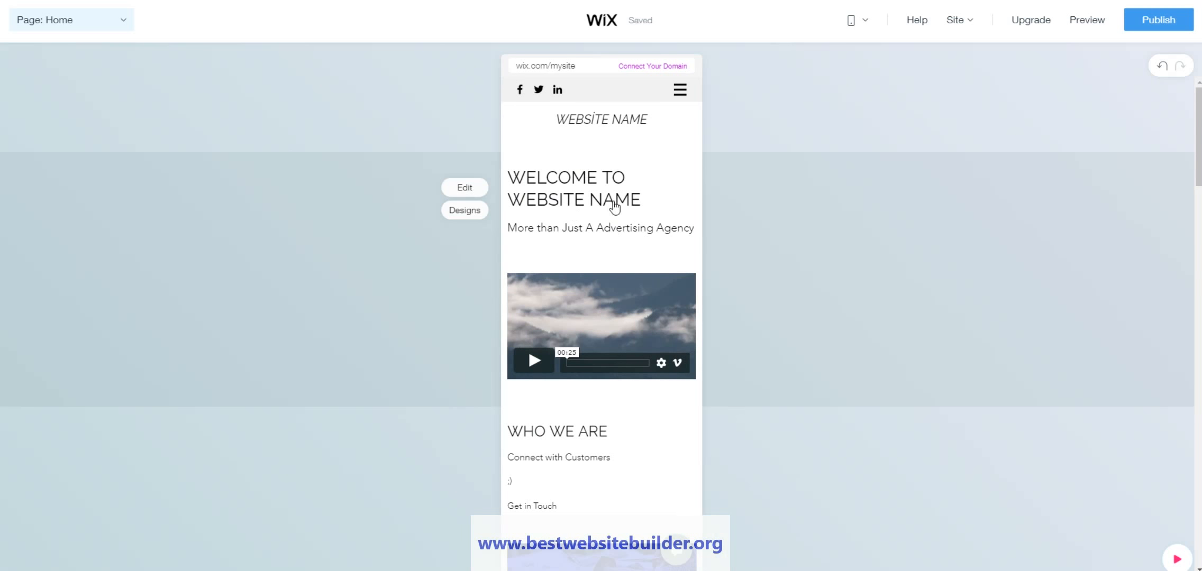
Step: Review the mobile homepage sections and browse the mobile design options for the What We Do section
scroll(620, 297, down, 10)
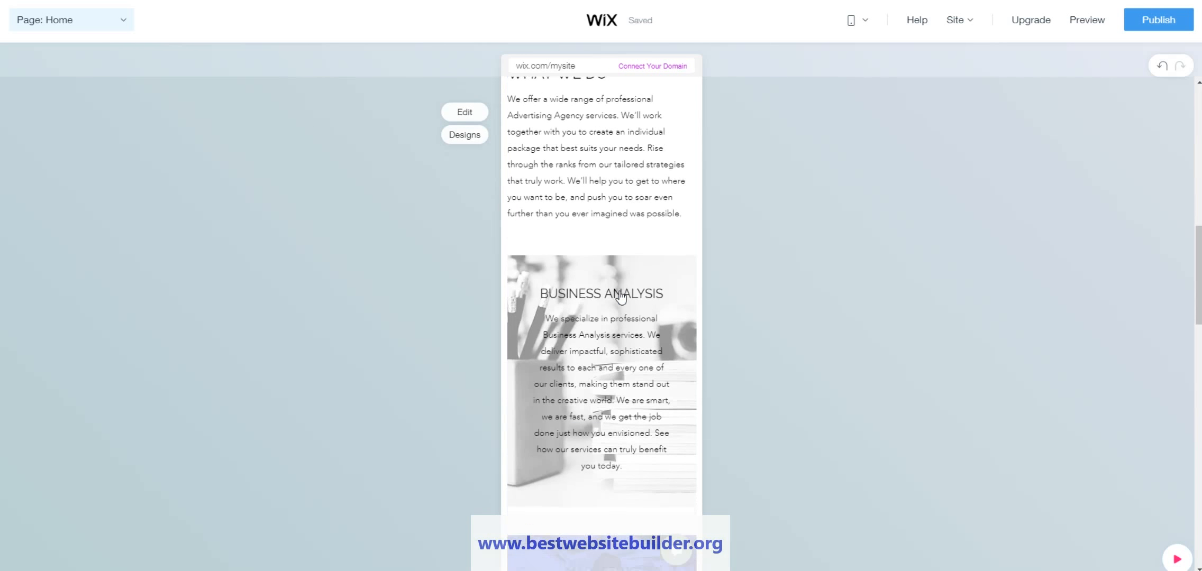
scroll(620, 297, down, 8)
scroll(622, 301, up, 7)
scroll(625, 326, down, 2)
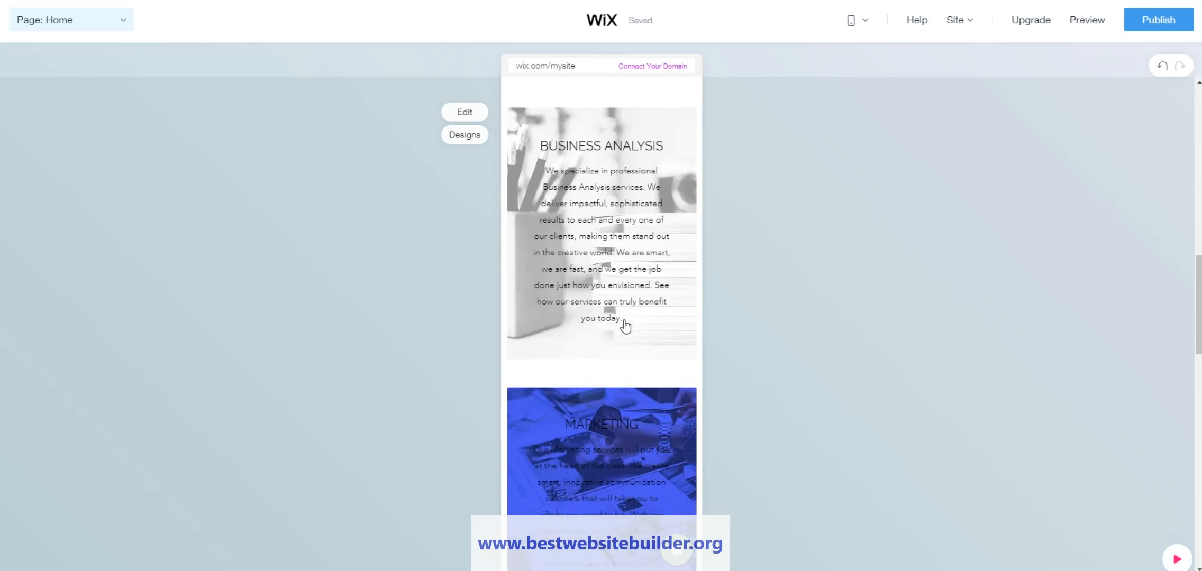
scroll(624, 325, down, 5)
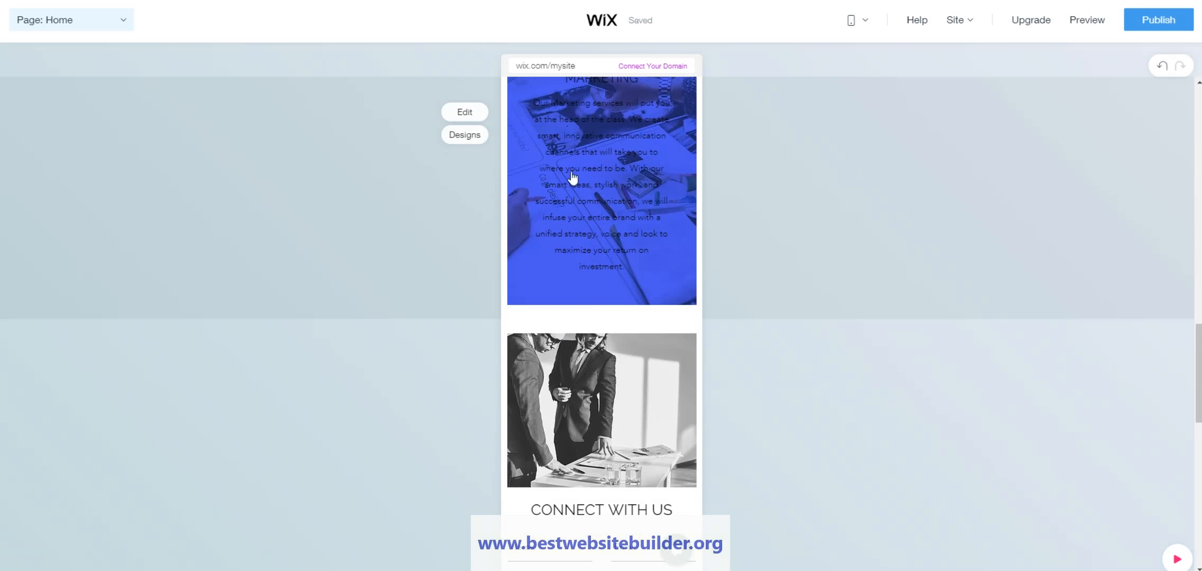
click(458, 139)
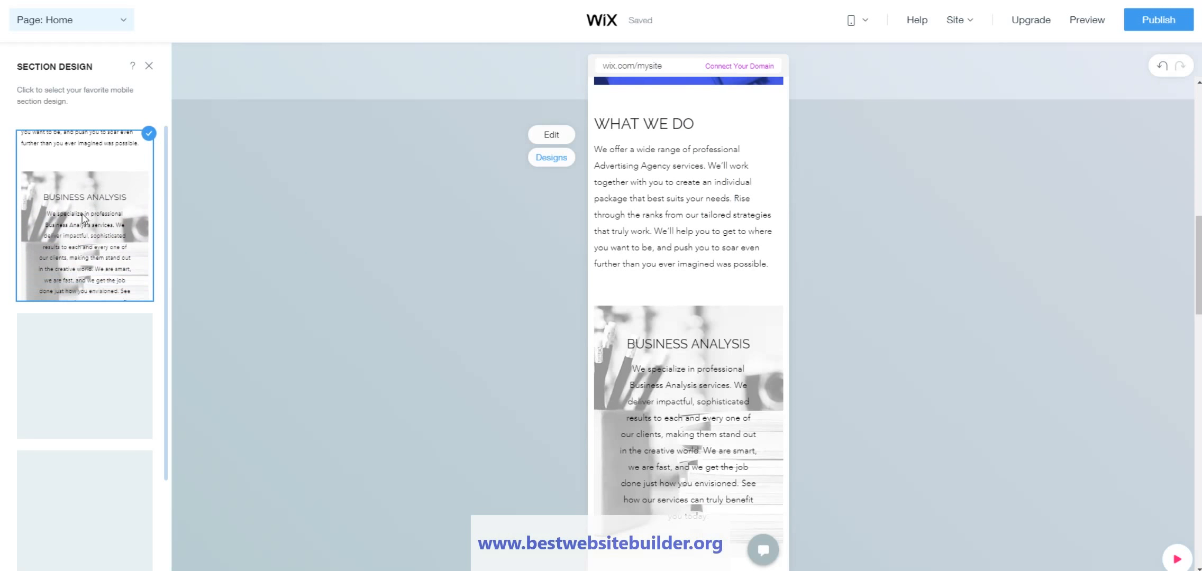
scroll(102, 264, down, 3)
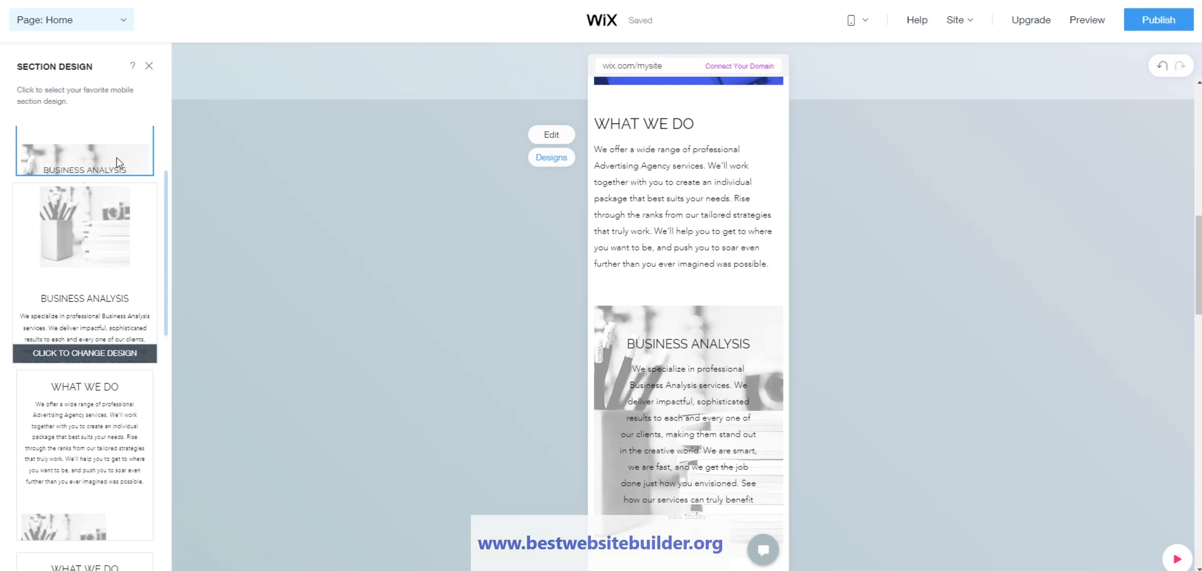
click(149, 65)
Step: Look through the rest of the mobile homepage and switch the editor back to the desktop version
scroll(636, 284, down, 10)
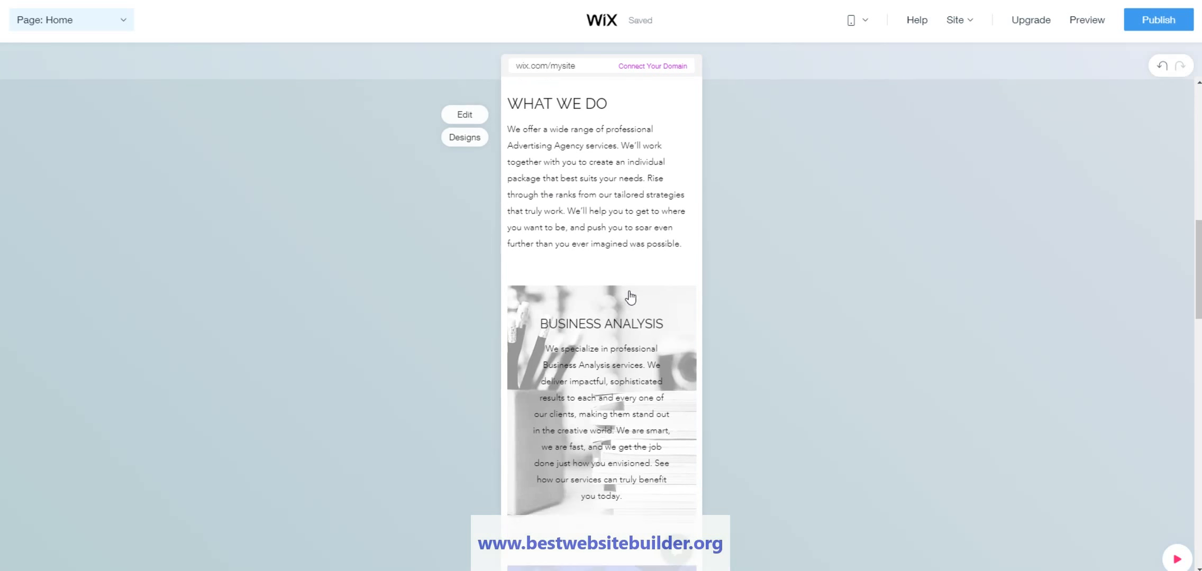
scroll(617, 295, down, 10)
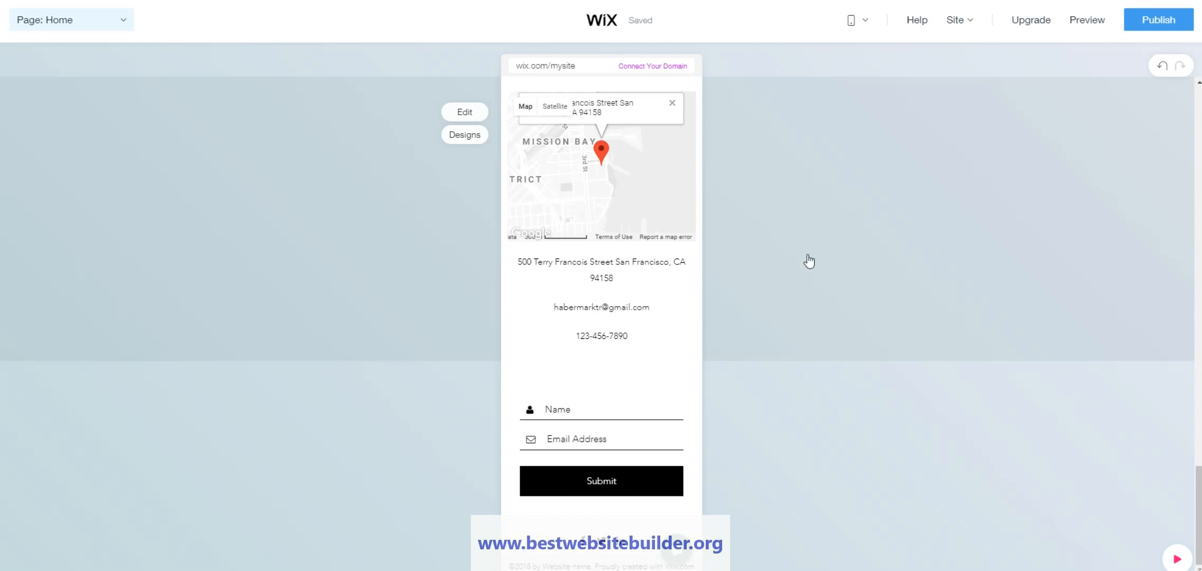
scroll(807, 260, up, 20)
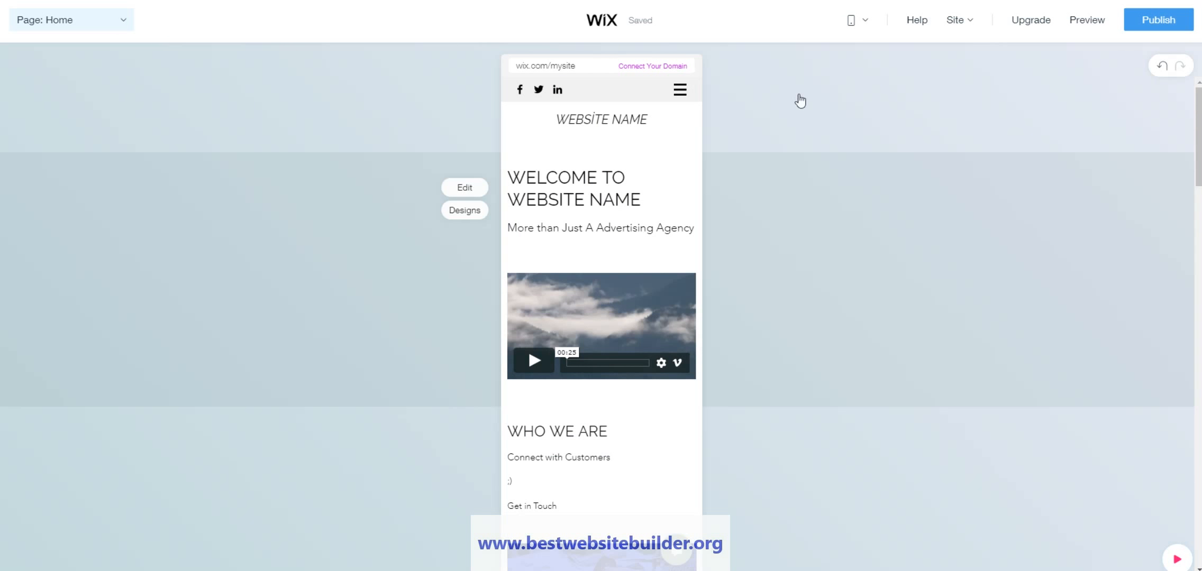
mouse_move(853, 25)
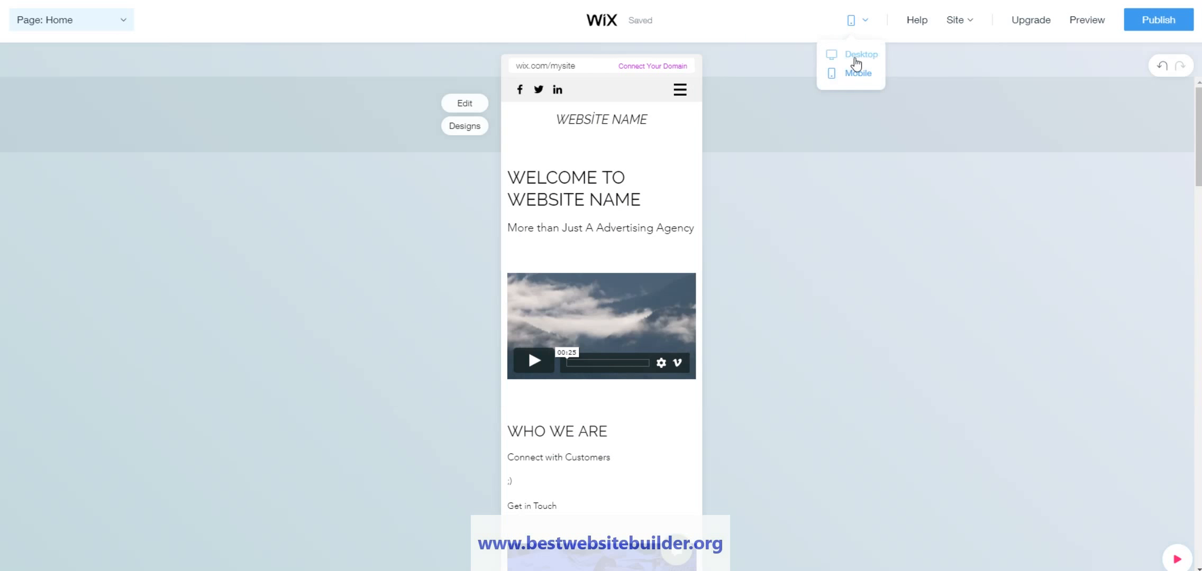
click(855, 59)
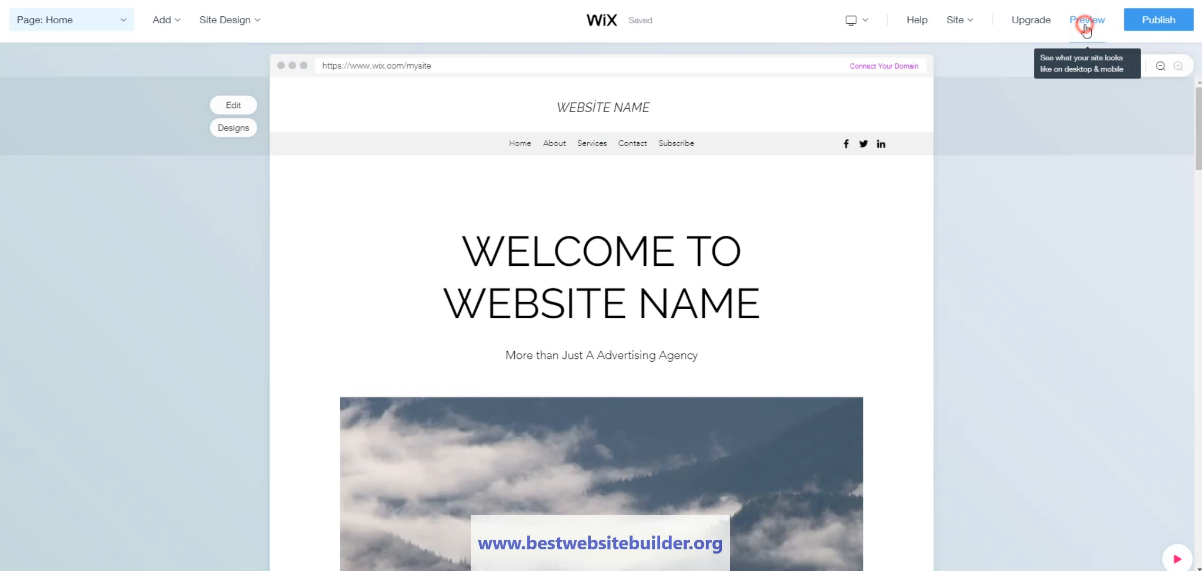
Step: Preview the desktop site and play the Welcome section's video
click(1085, 26)
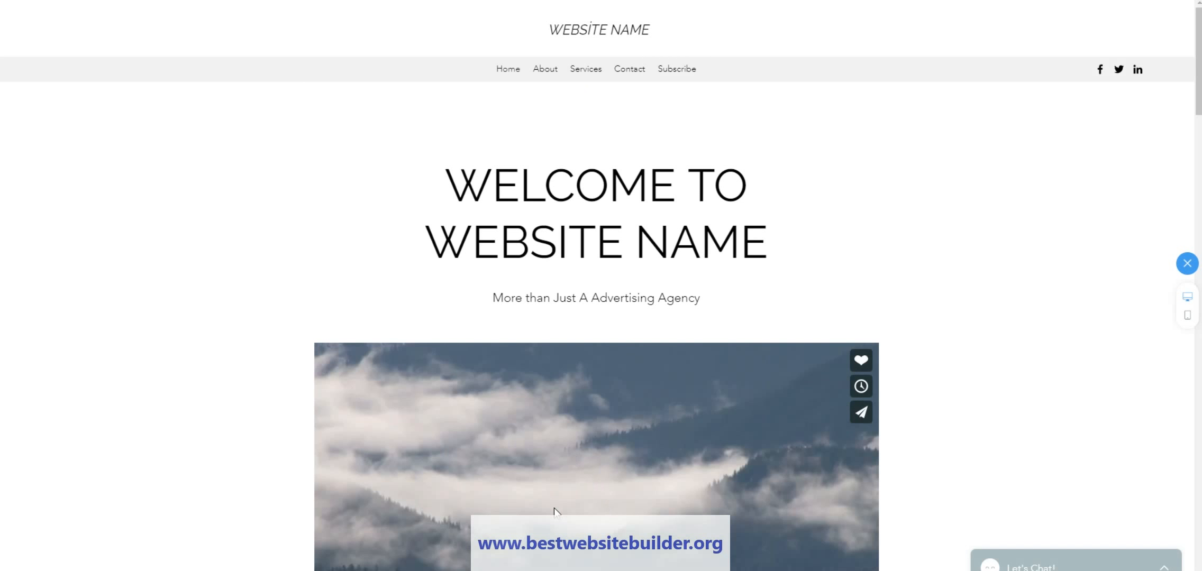
scroll(684, 322, down, 6)
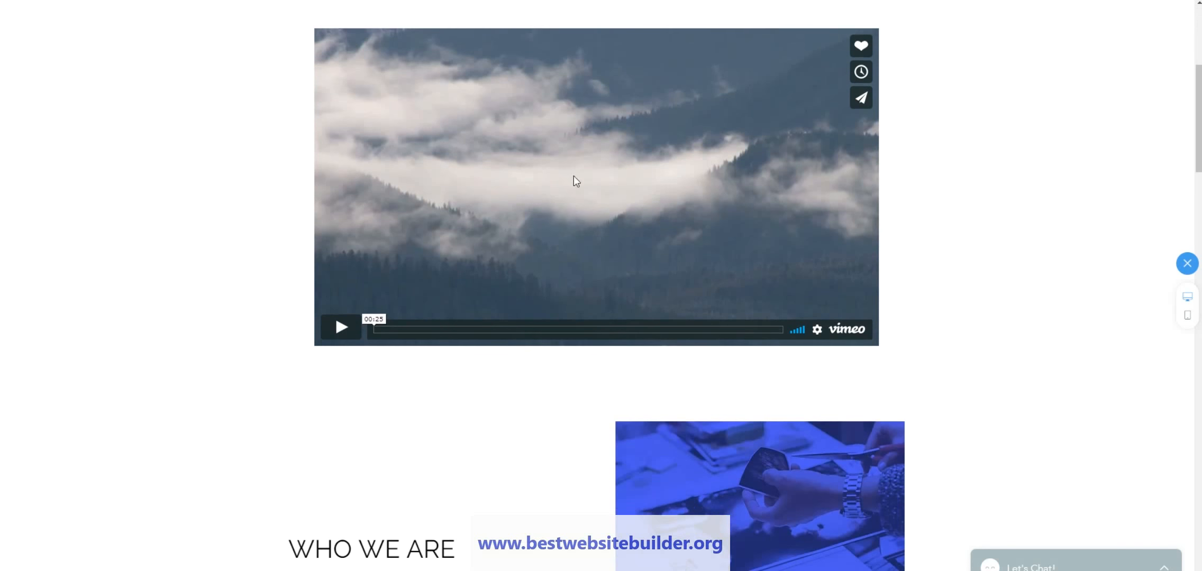
click(341, 327)
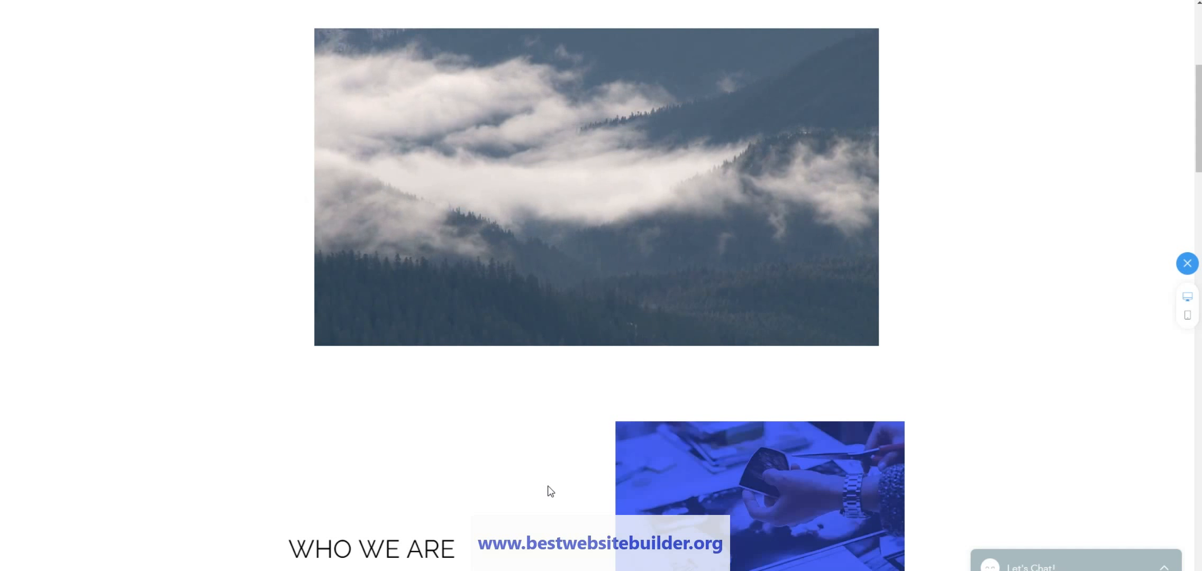
Step: Look through the previewed desktop homepage from Who We Are down to the footer and return to its header
scroll(550, 491, down, 5)
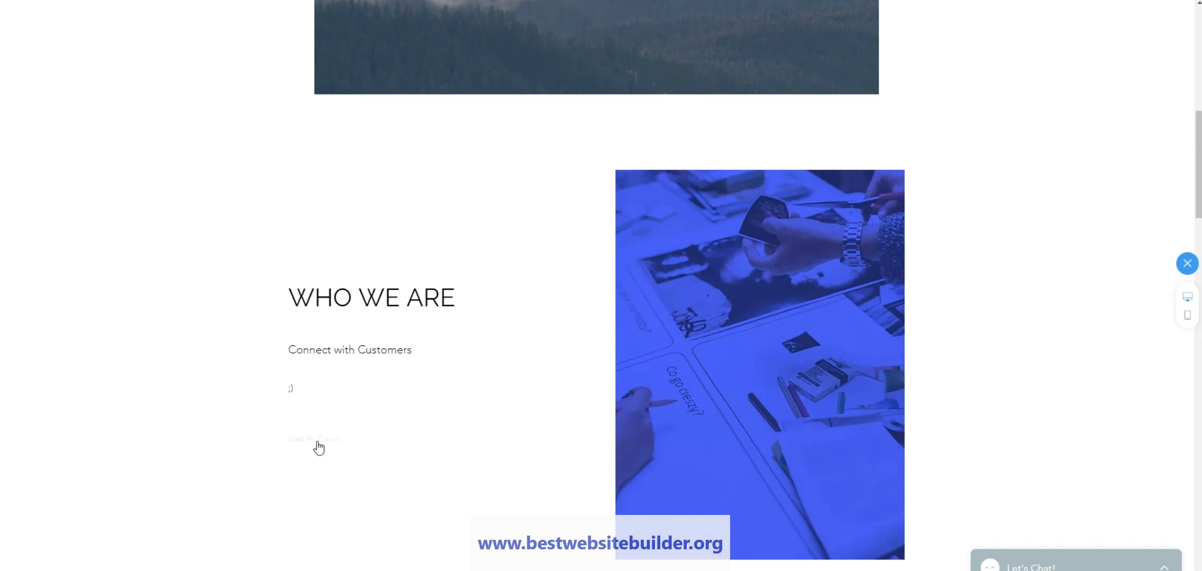
scroll(545, 389, down, 5)
scroll(547, 390, down, 3)
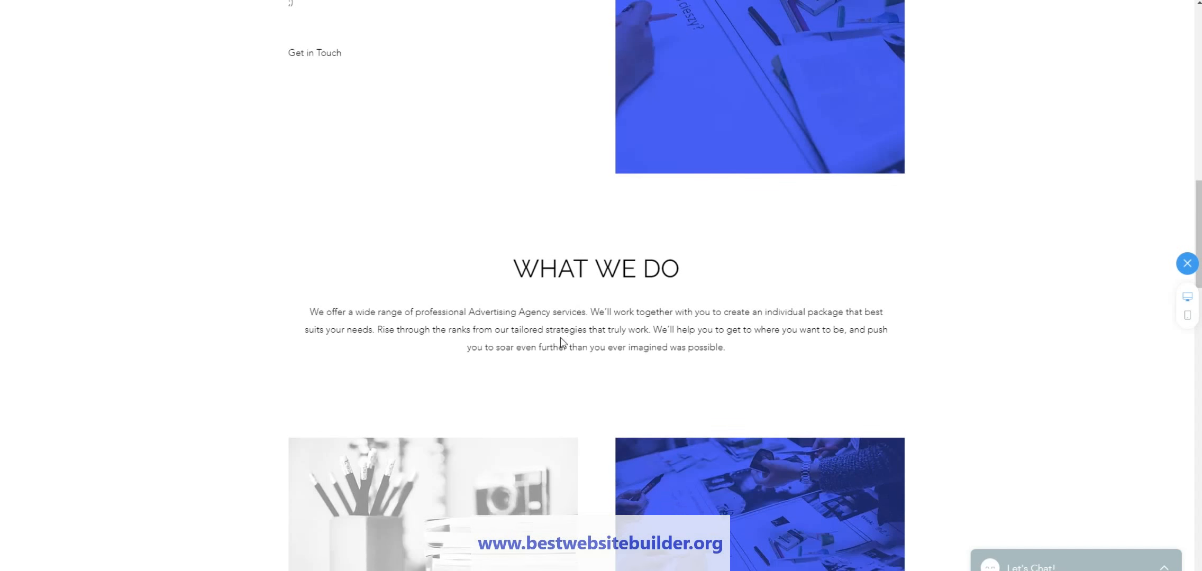
scroll(560, 344, down, 5)
scroll(691, 304, down, 20)
scroll(693, 464, up, 20)
scroll(692, 463, up, 20)
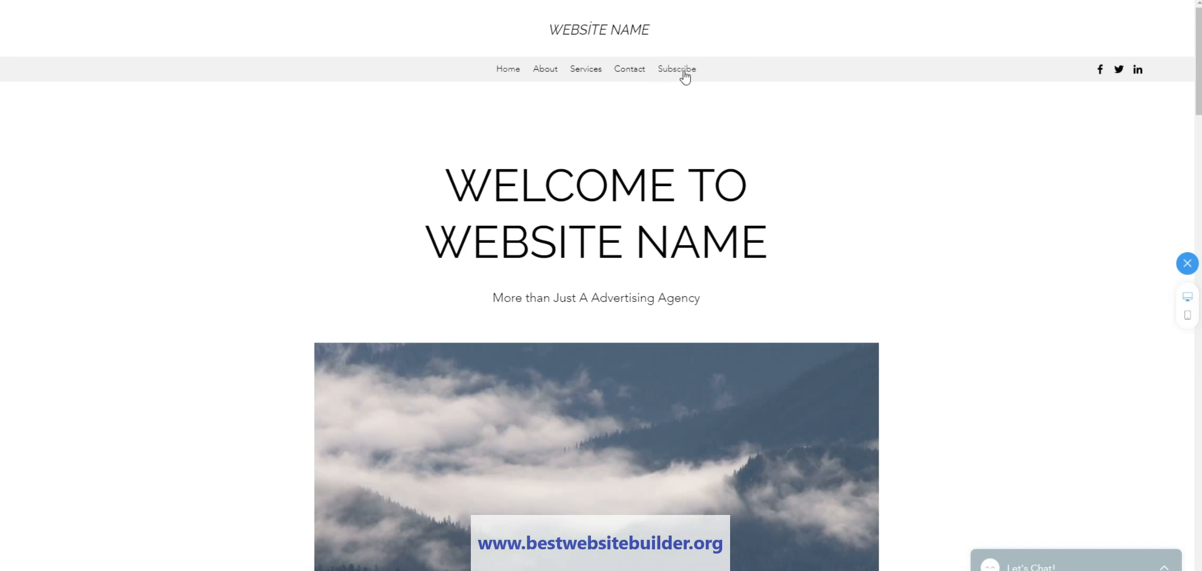
Step: Test the Subscribe, Services and About links of the site's navigation menu in the preview
click(682, 74)
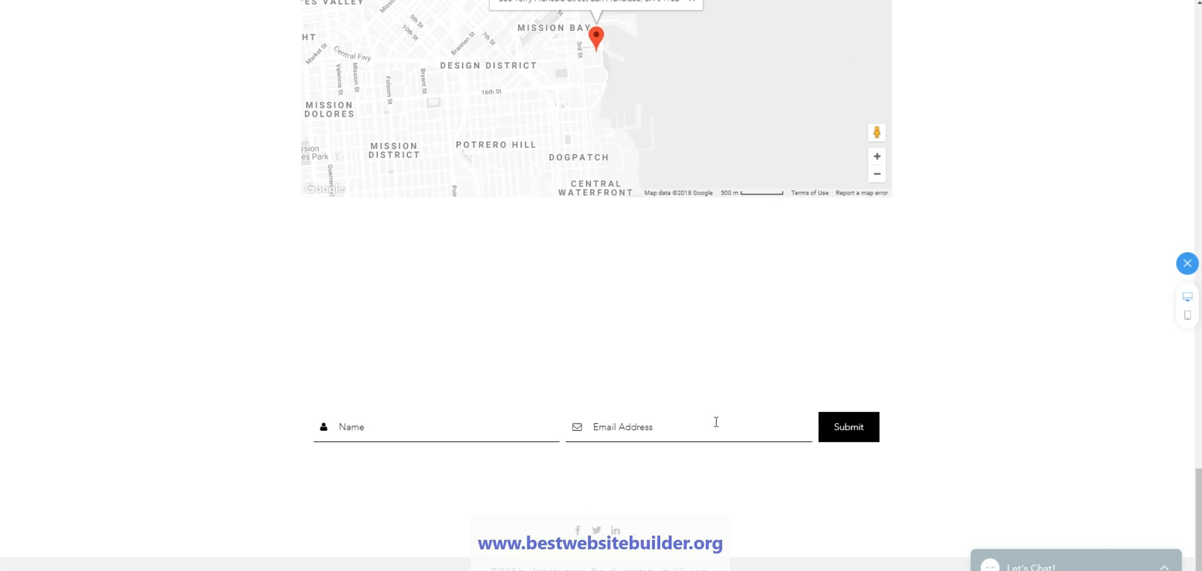
scroll(715, 421, up, 20)
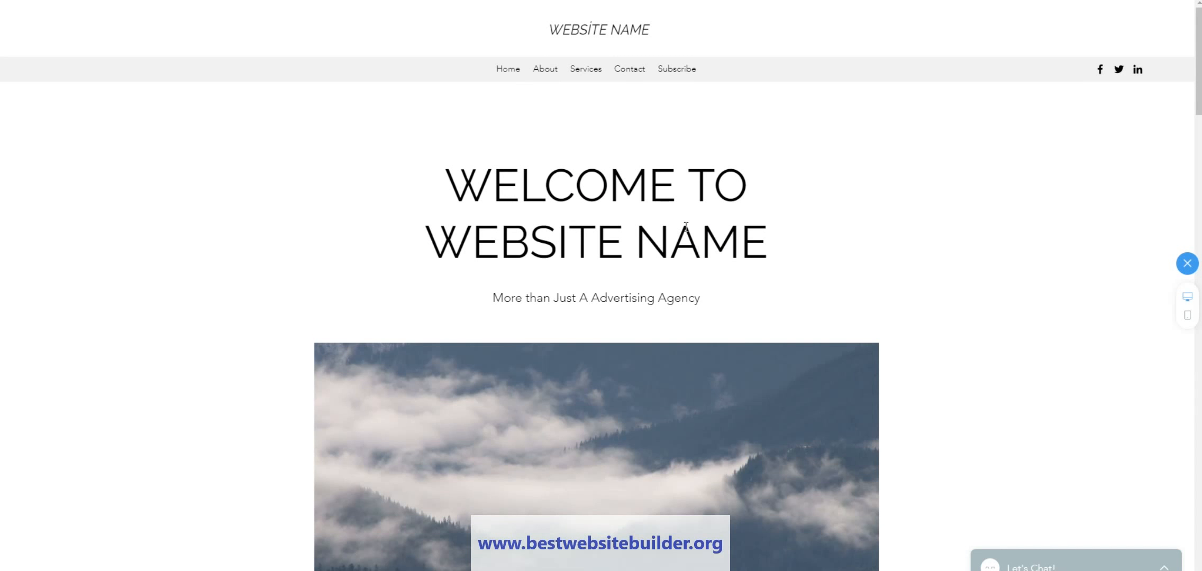
click(585, 74)
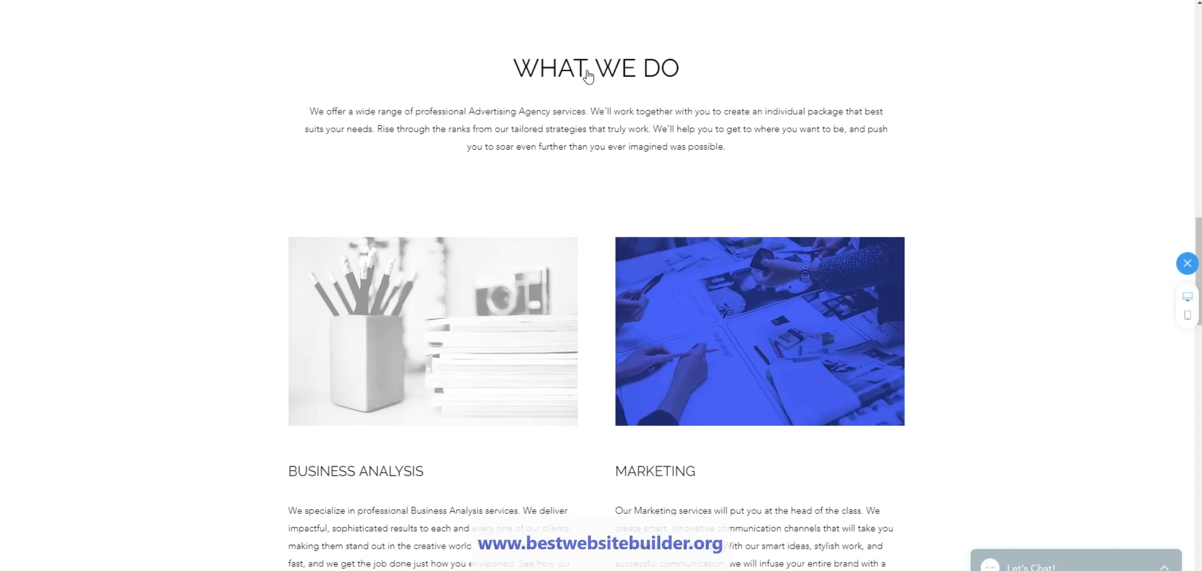
scroll(599, 373, up, 15)
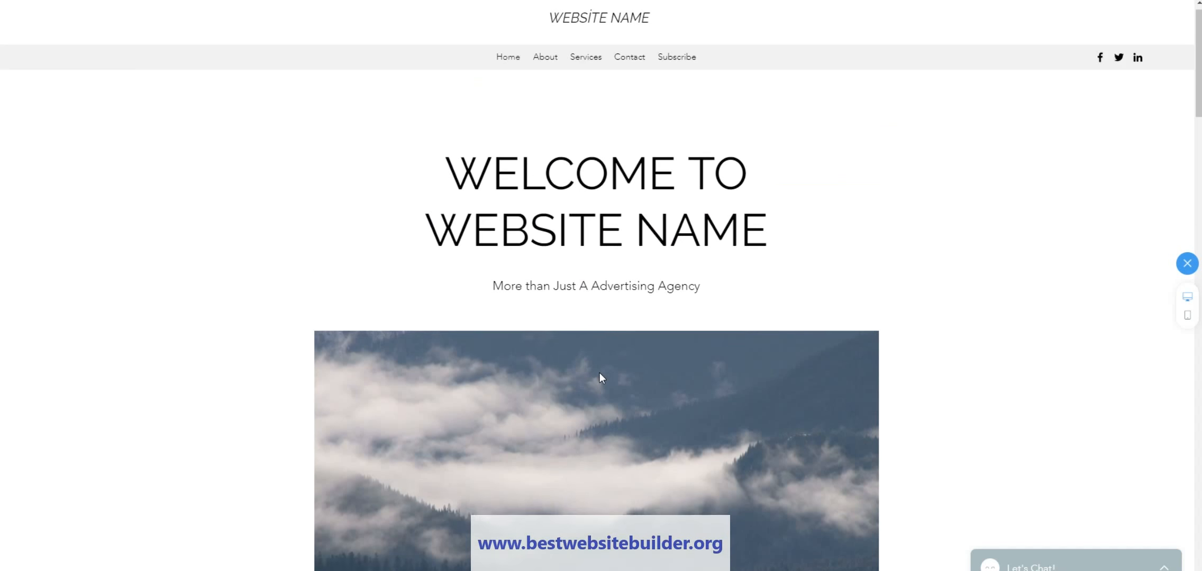
click(553, 70)
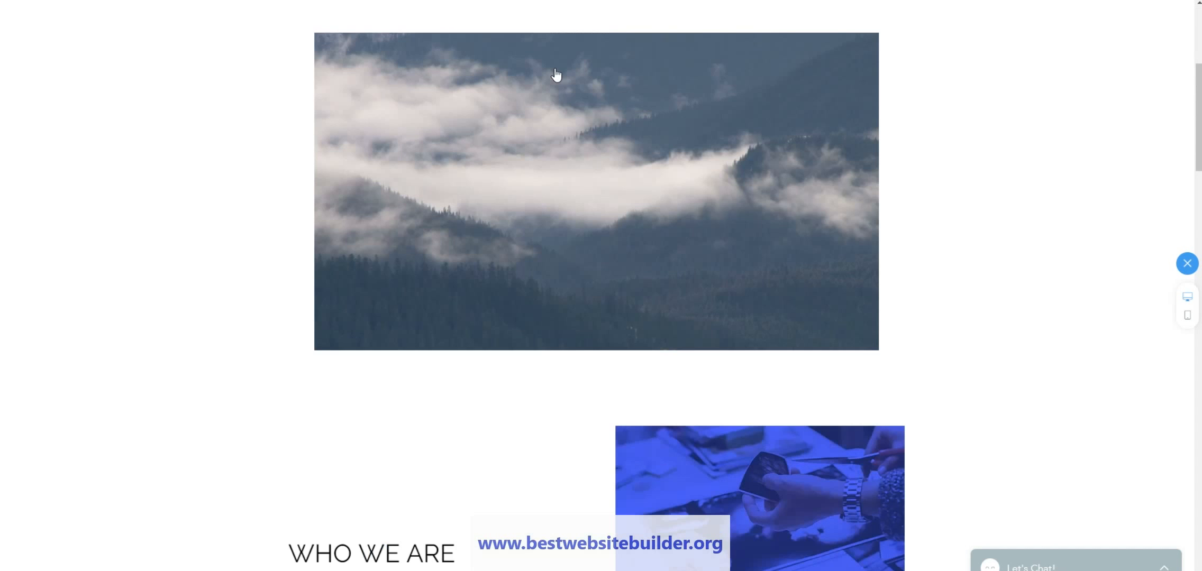
scroll(712, 361, up, 10)
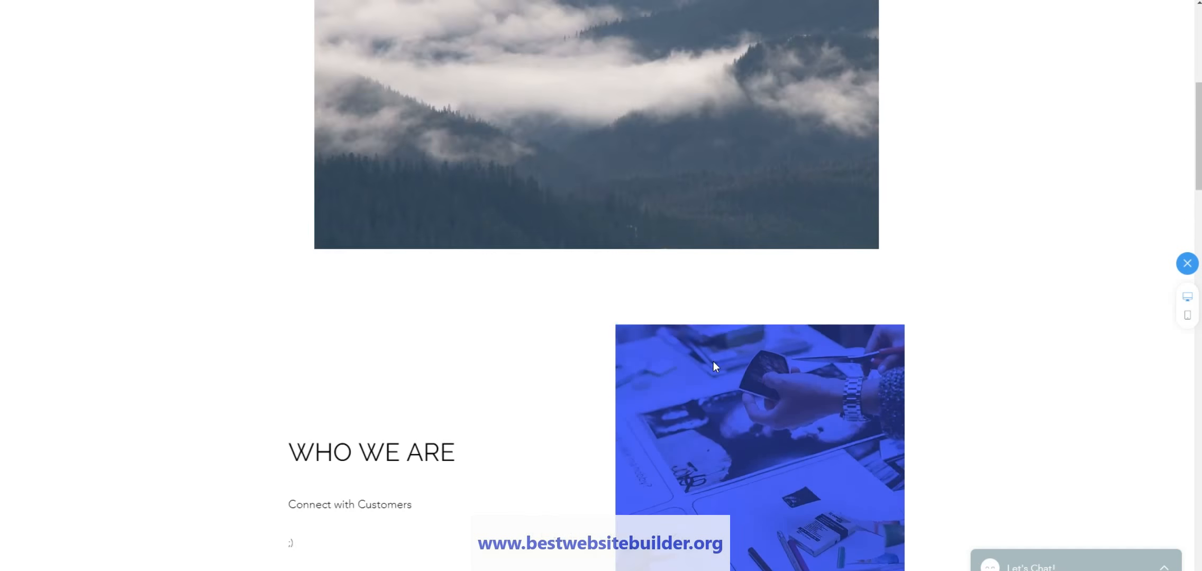
Step: Preview the mobile version of the homepage from header to footer and return to the editor
click(1182, 315)
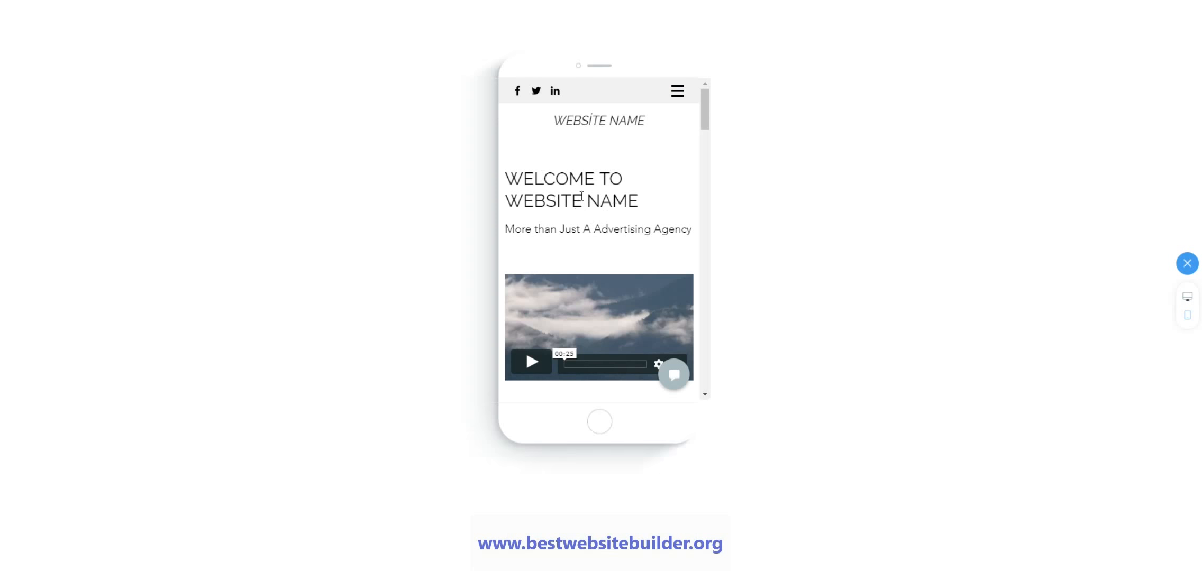
scroll(589, 185, down, 10)
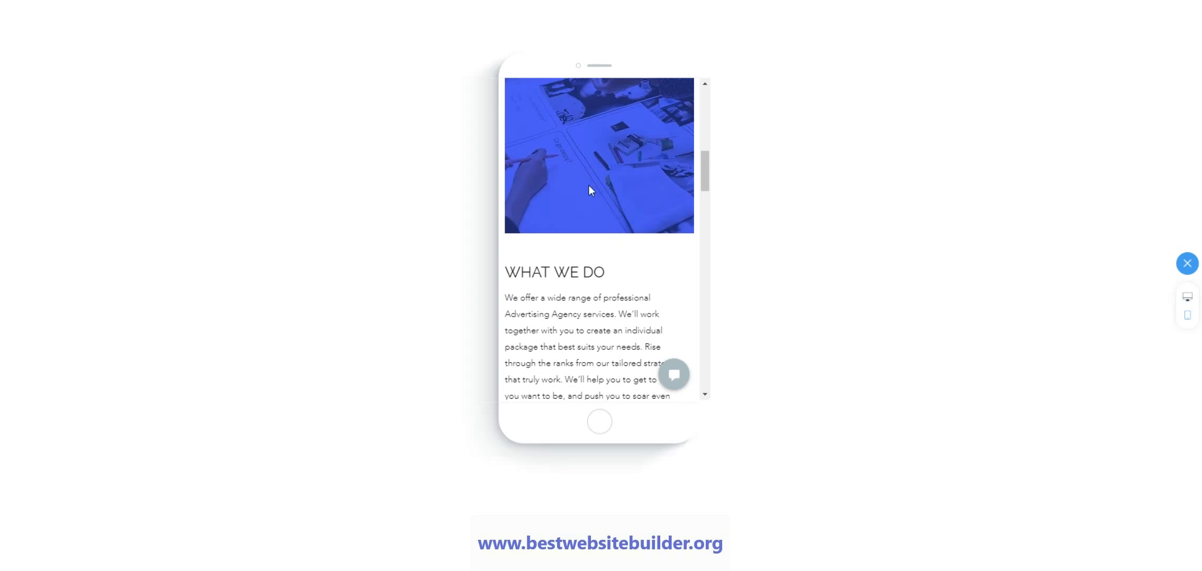
scroll(590, 188, down, 10)
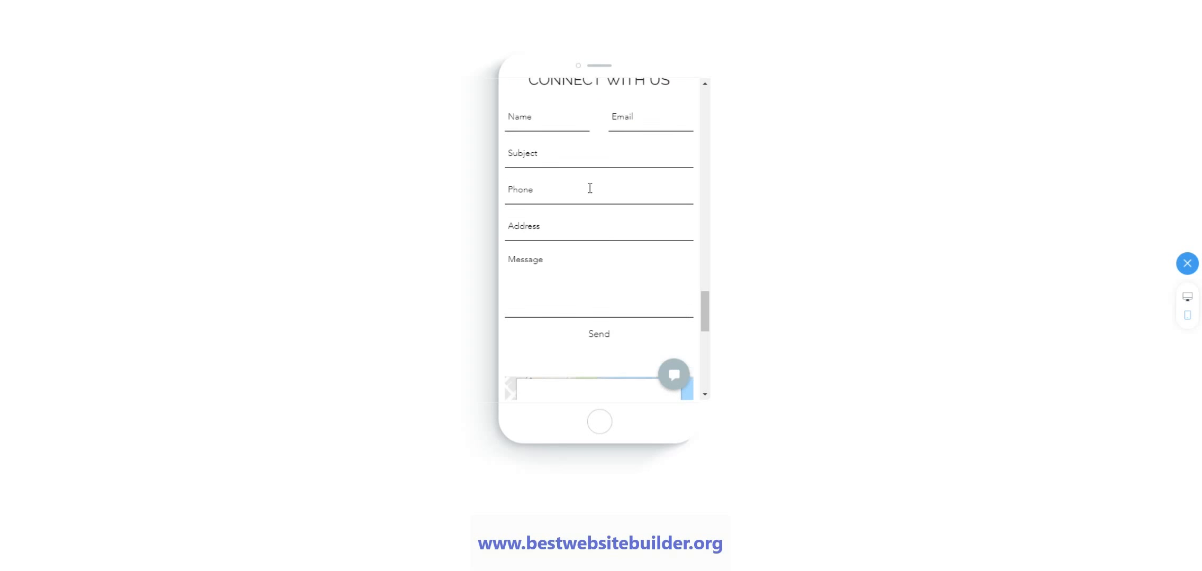
scroll(589, 187, down, 5)
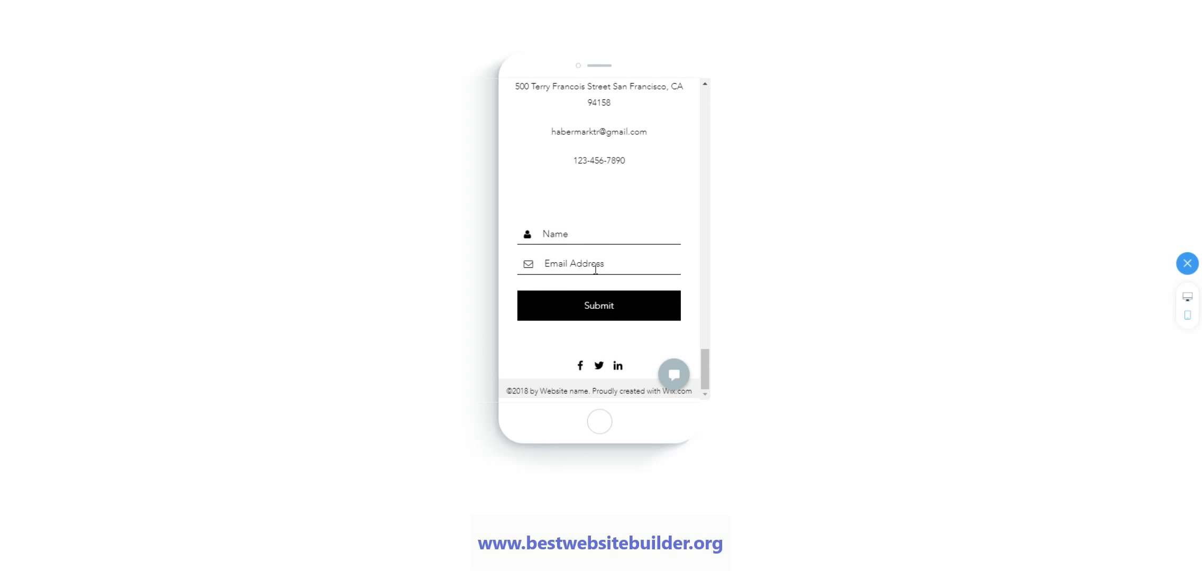
scroll(595, 268, up, 5)
scroll(704, 245, up, 15)
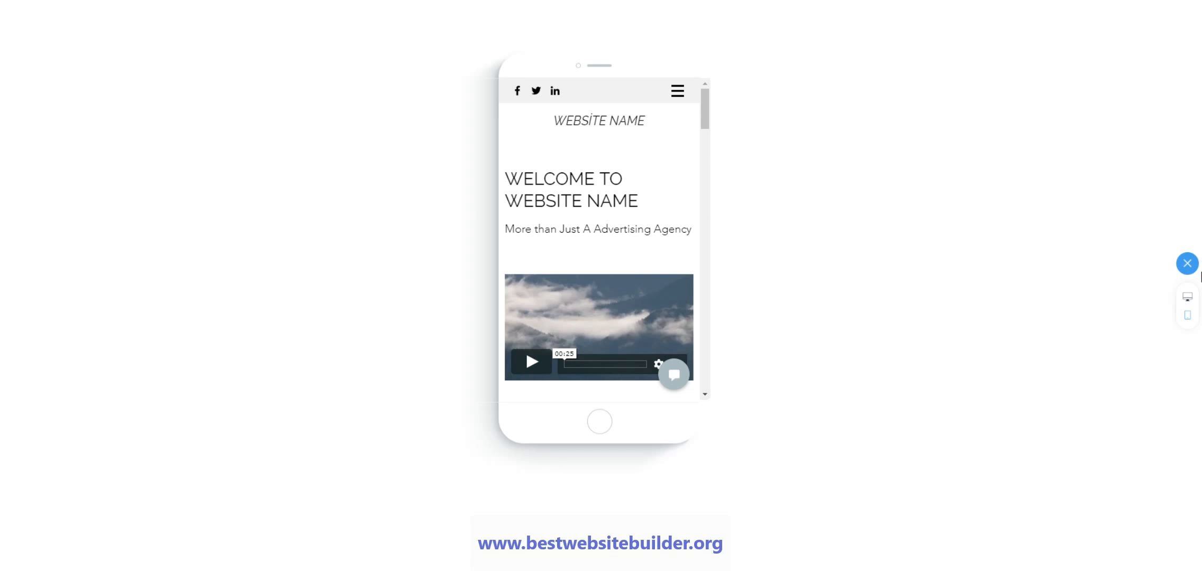
click(1187, 264)
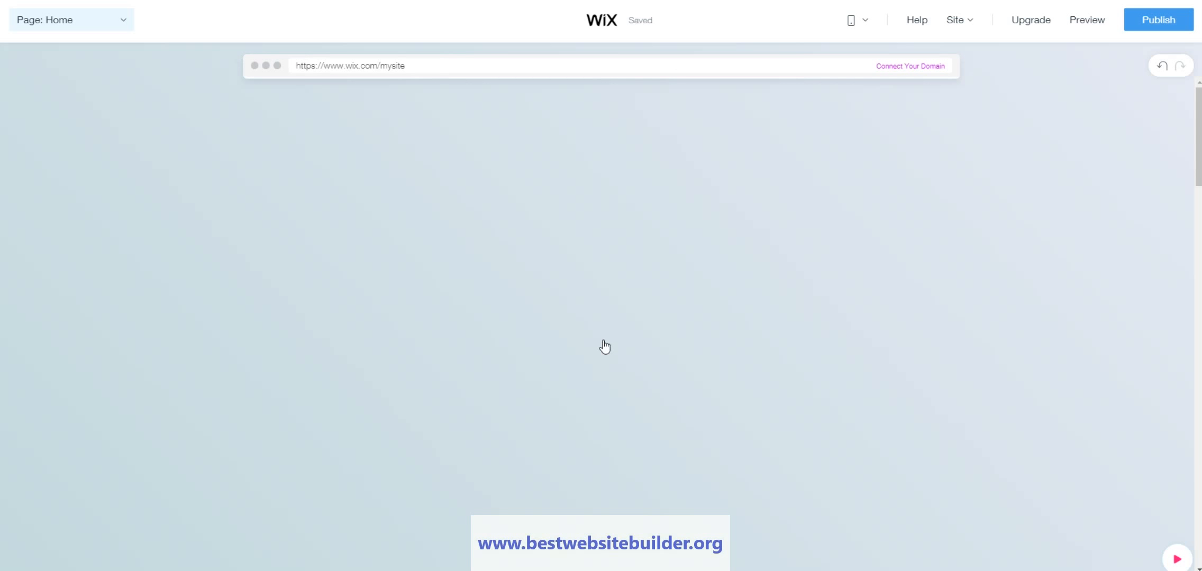
Step: Show the details of the site's upgrade offer
mouse_move(1031, 20)
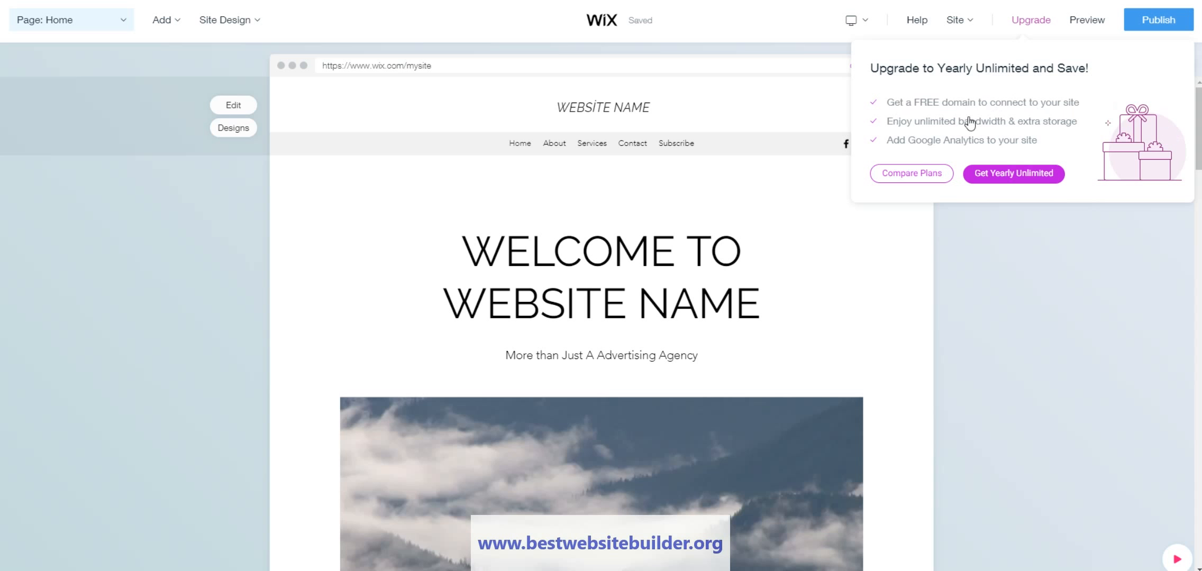